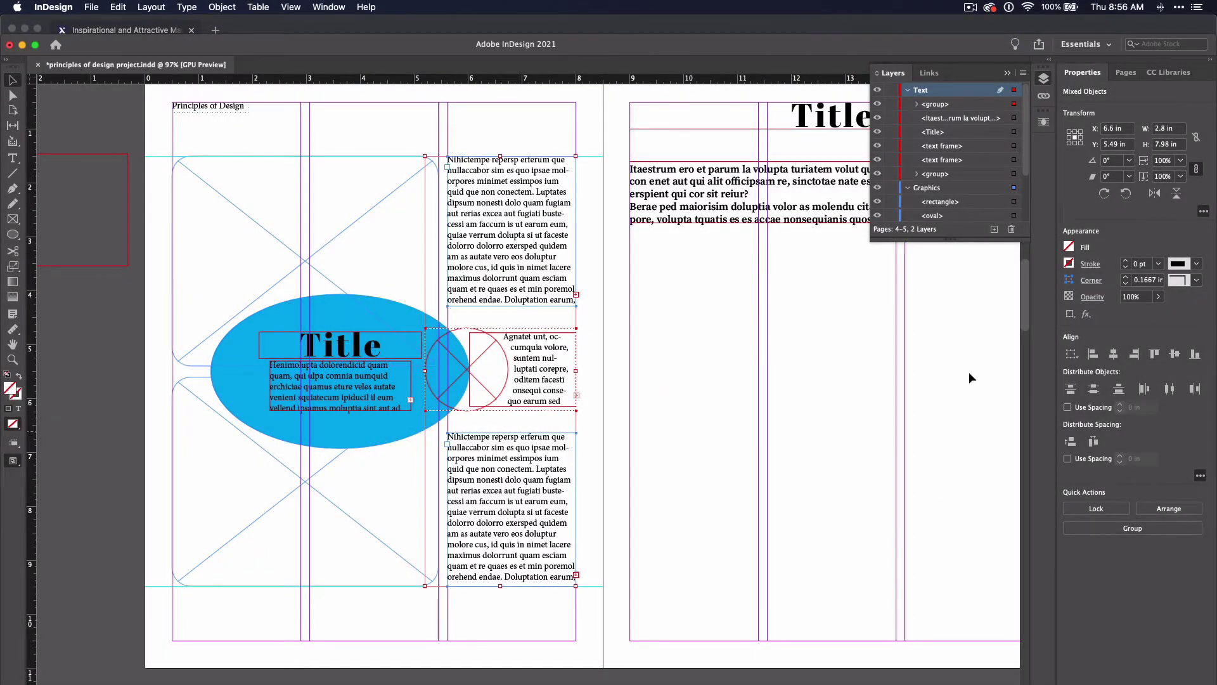
- Delete page 5's title and text frames and Alt-drag a copy of page 4's layout onto it
scroll(969, 374, right, 4)
drag(636, 104, 917, 398)
key(Delete)
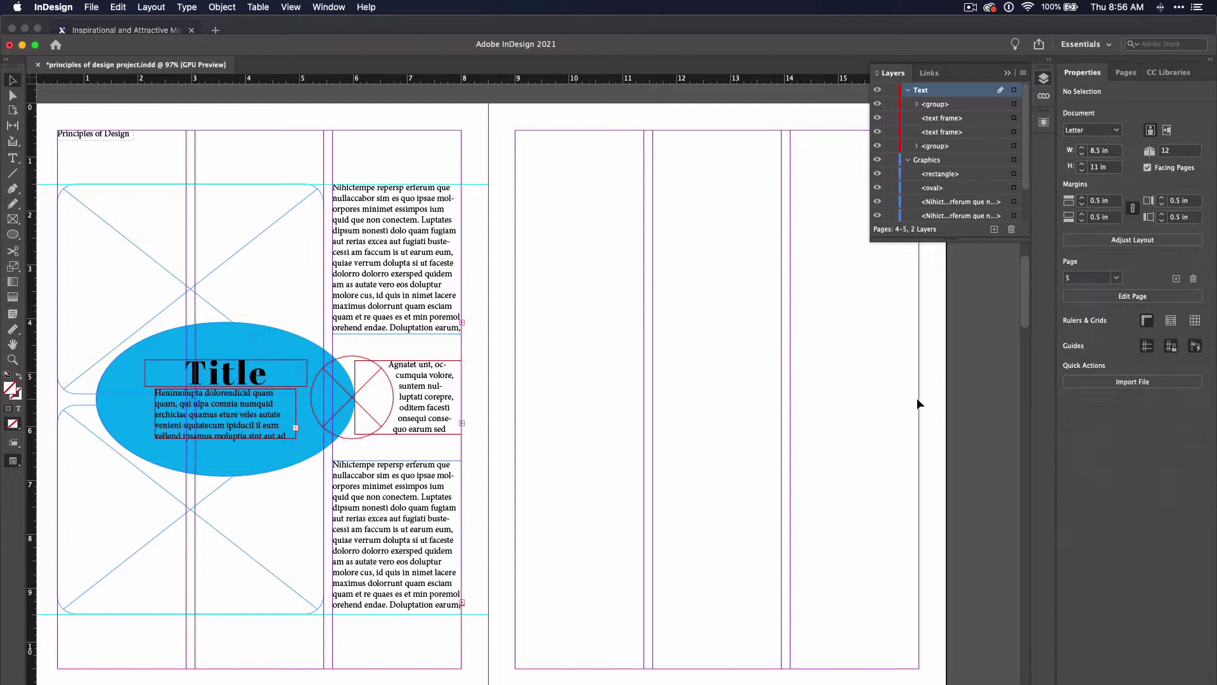
drag(50, 167, 478, 653)
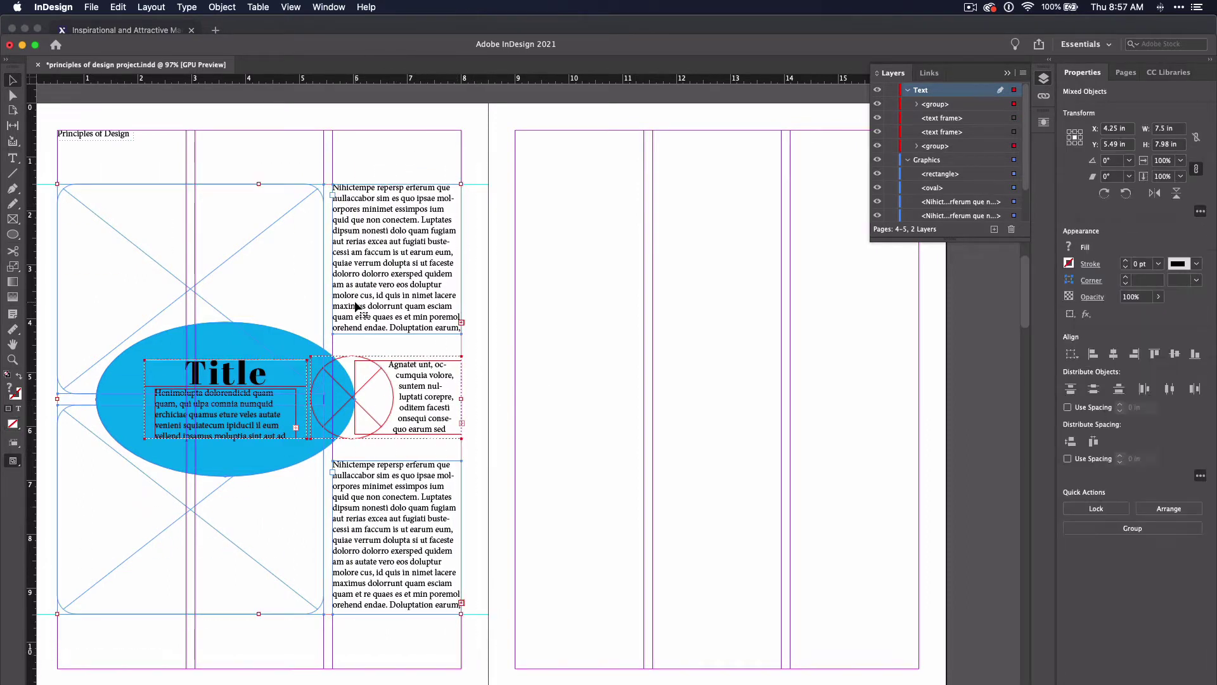
drag(357, 307, 815, 339)
- Cut page 5's blue oval and two placeholder frames and paste them in place on the Graphics layer
click(816, 340)
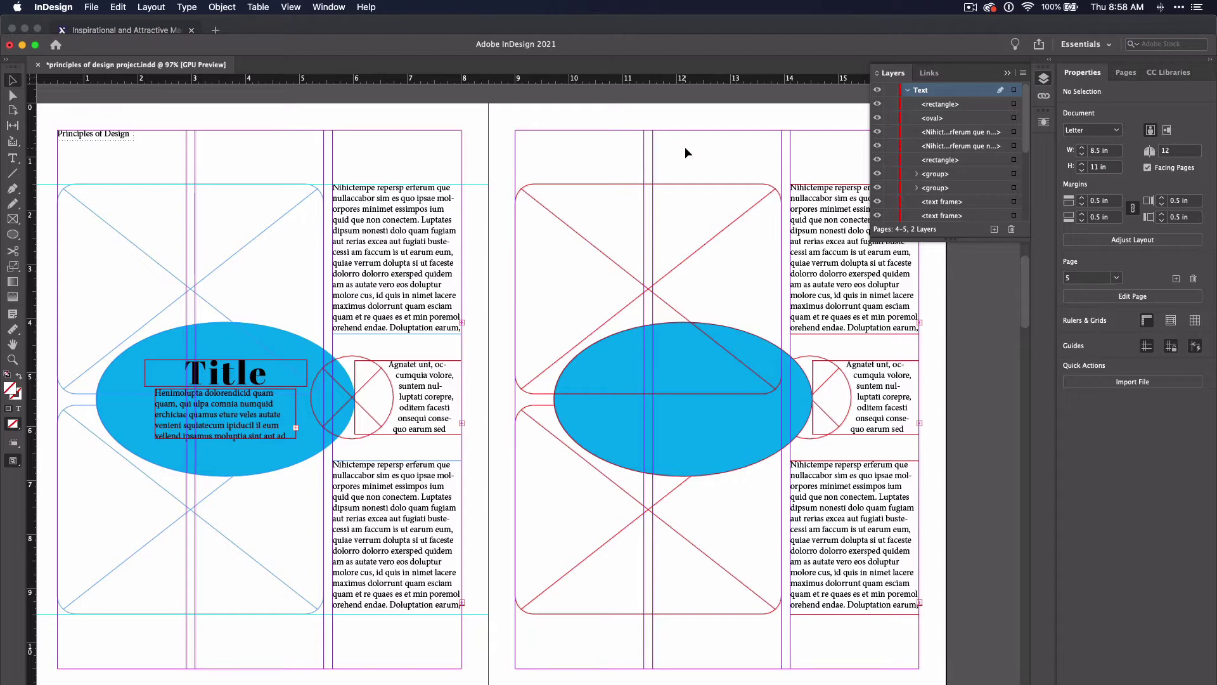
click(722, 285)
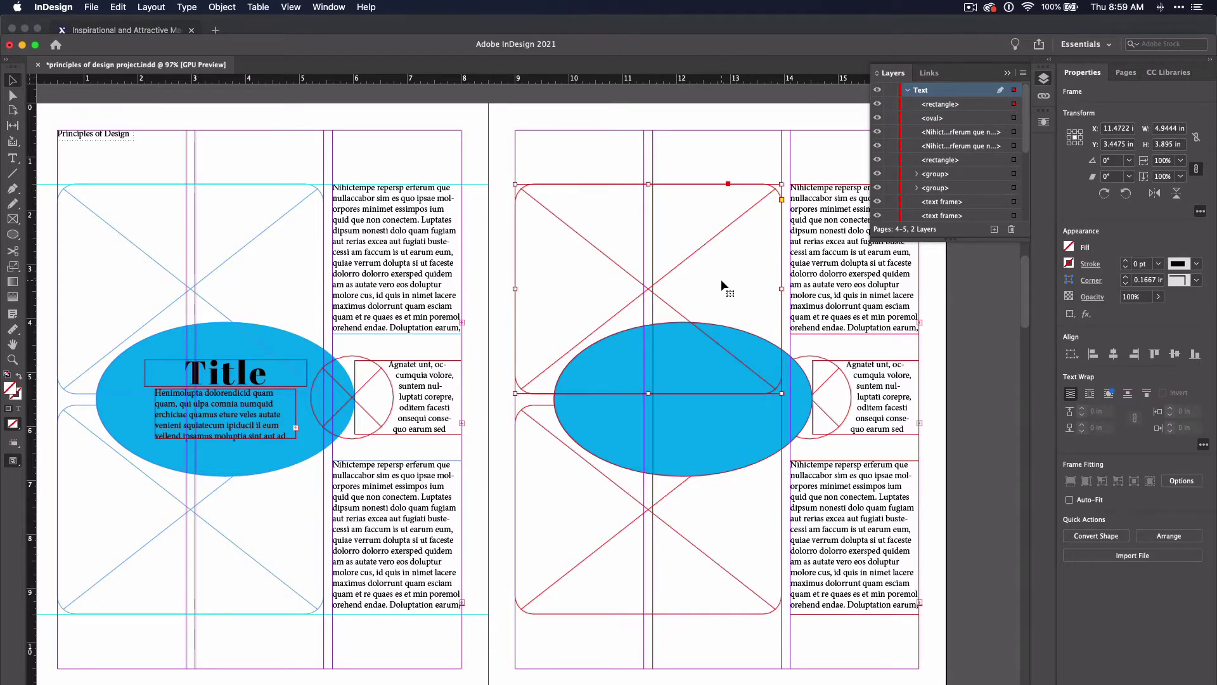
shift+click(673, 408)
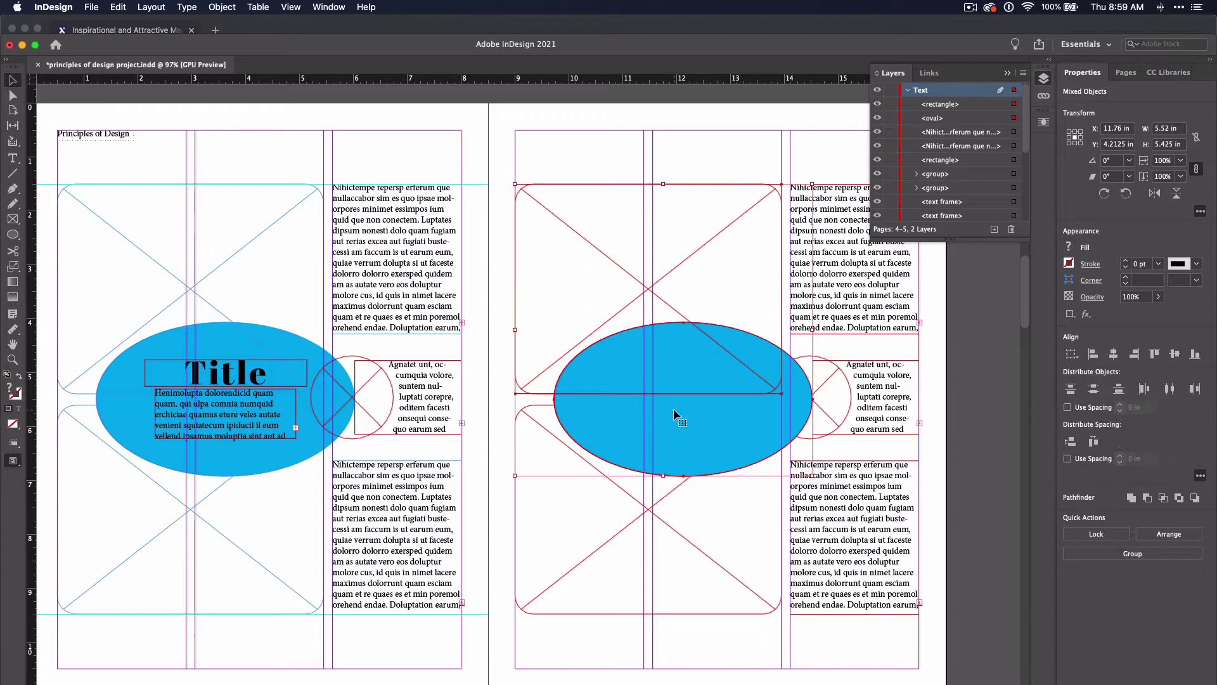
shift+click(606, 504)
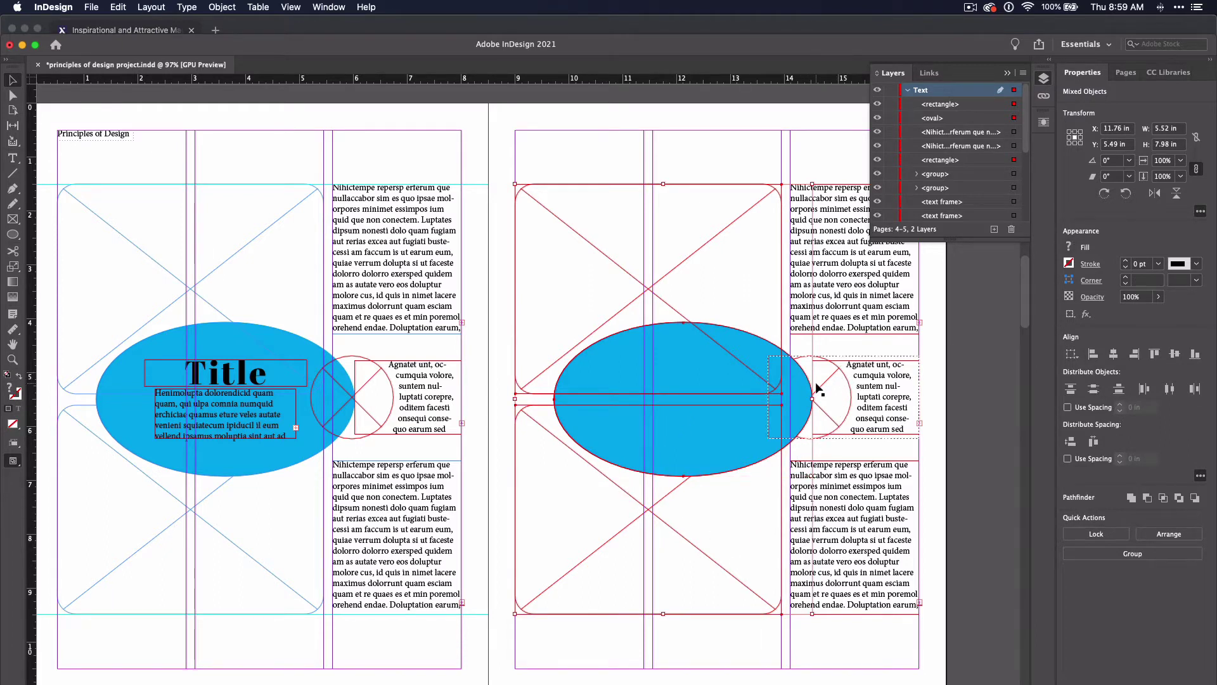
key(super+x)
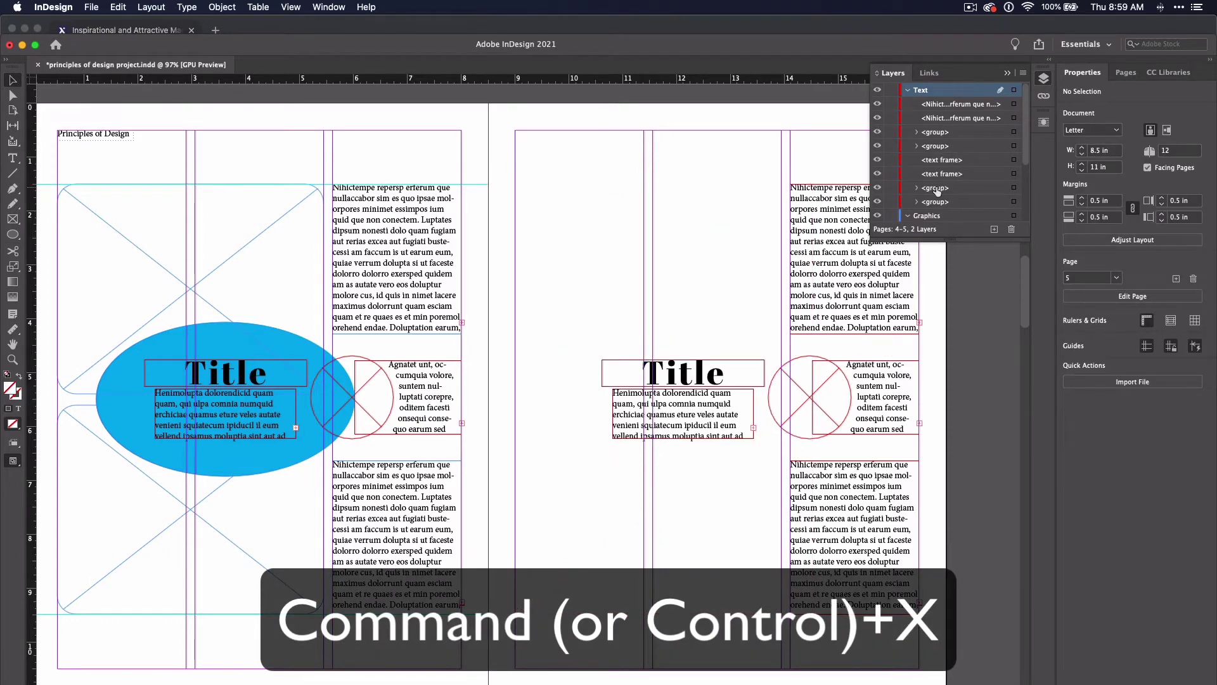
click(936, 218)
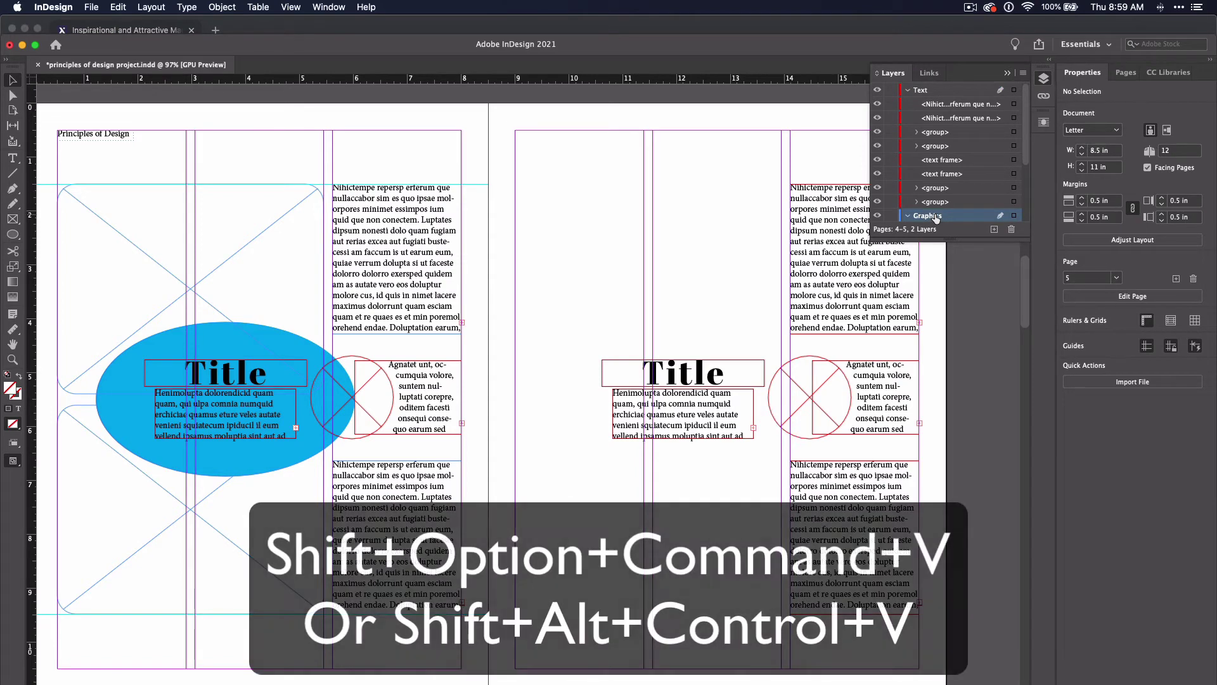
key(shift+alt+super+v)
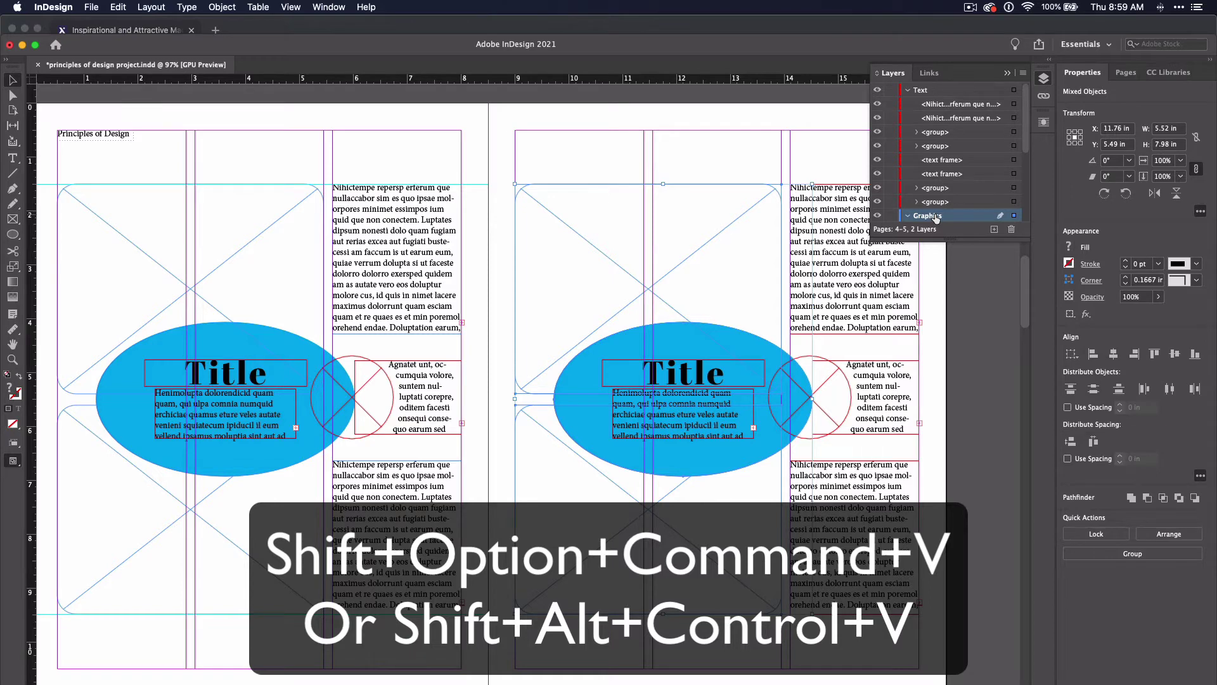
click(964, 367)
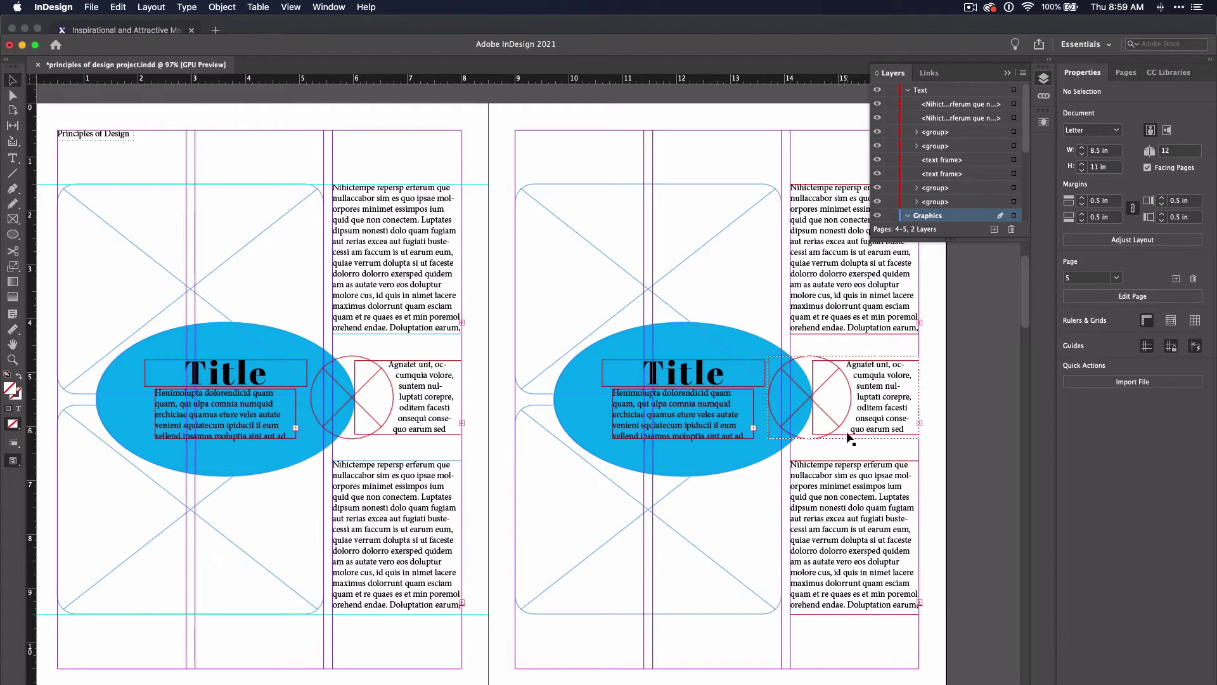
- Select every object on page 5 and flip the selection horizontally to mirror page 4
click(1007, 73)
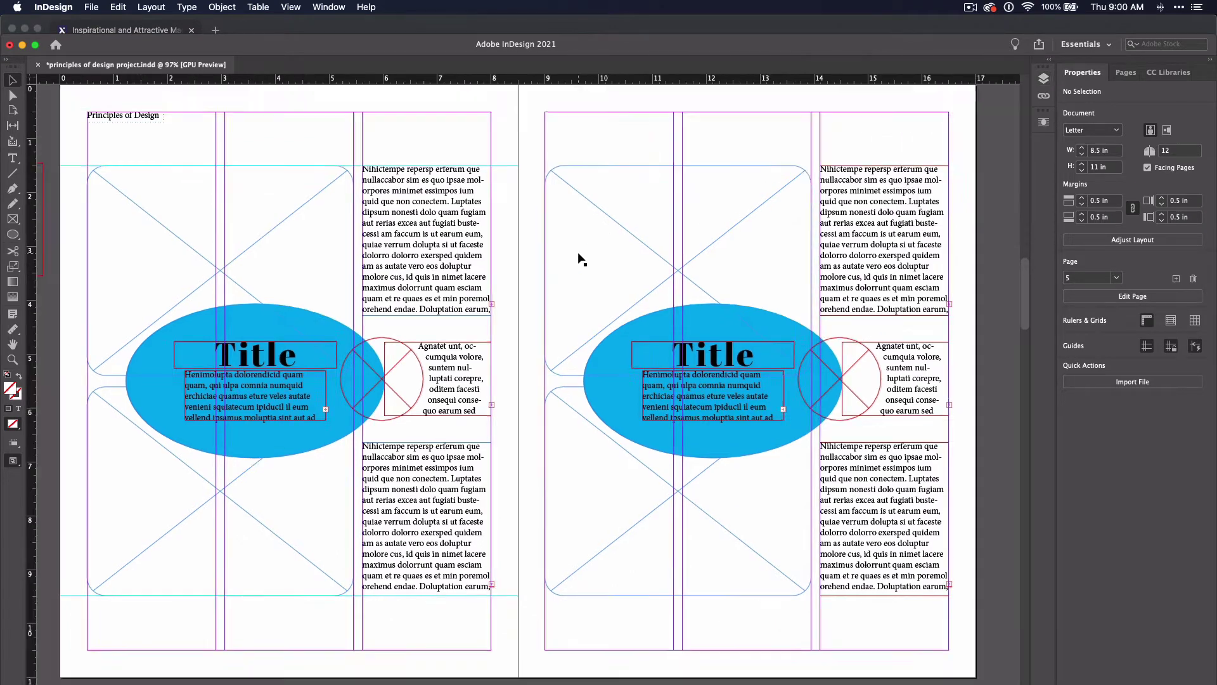
scroll(615, 241, down, 2)
scroll(615, 241, left, 2)
drag(602, 144, 937, 629)
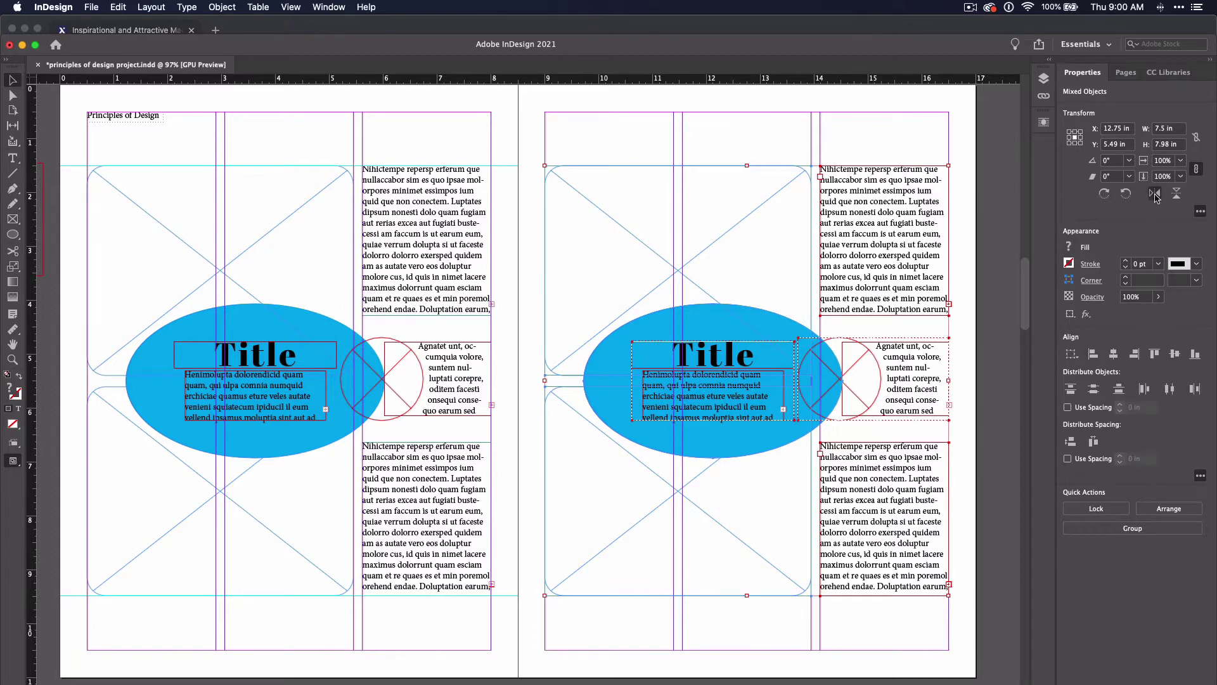
click(1155, 195)
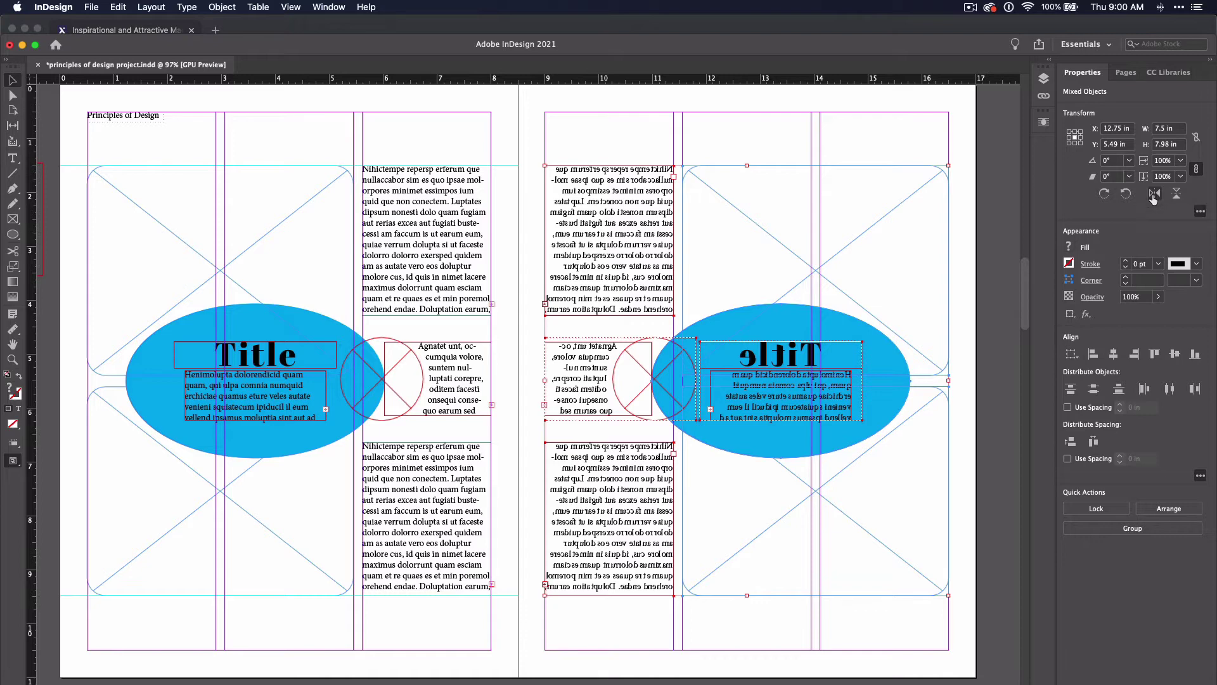
- Flip the upper and lower mirrored text columns on page 5 back to readable orientation
click(739, 147)
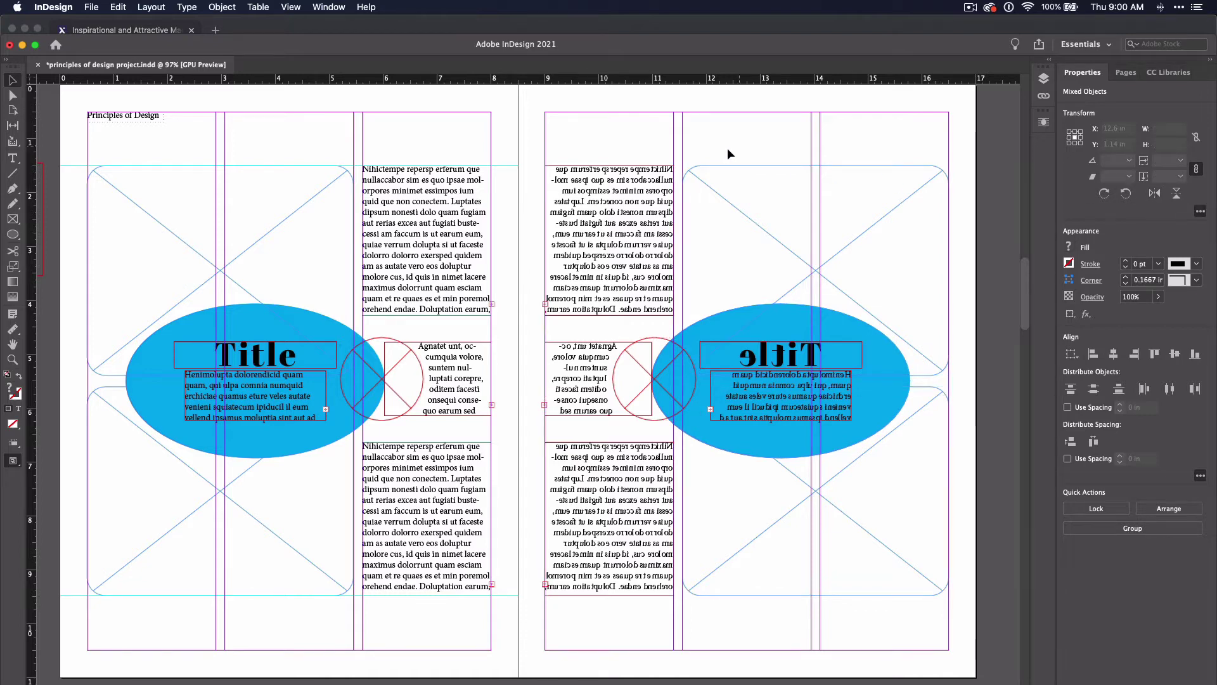
click(607, 215)
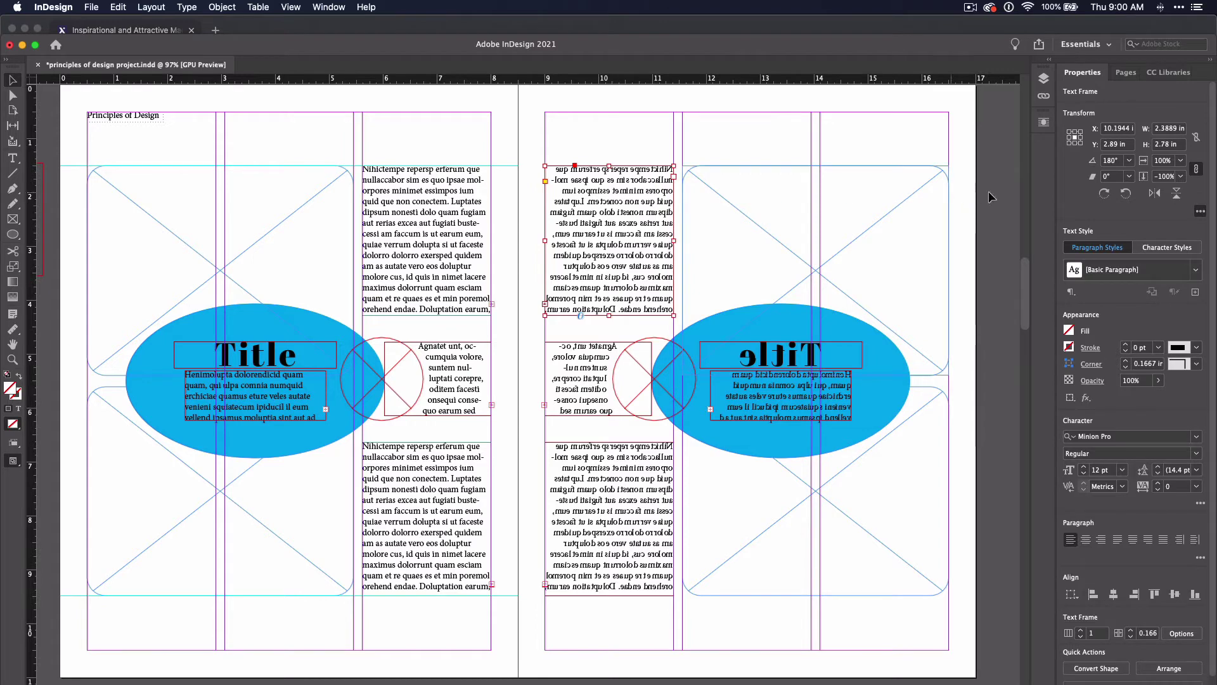
click(1156, 193)
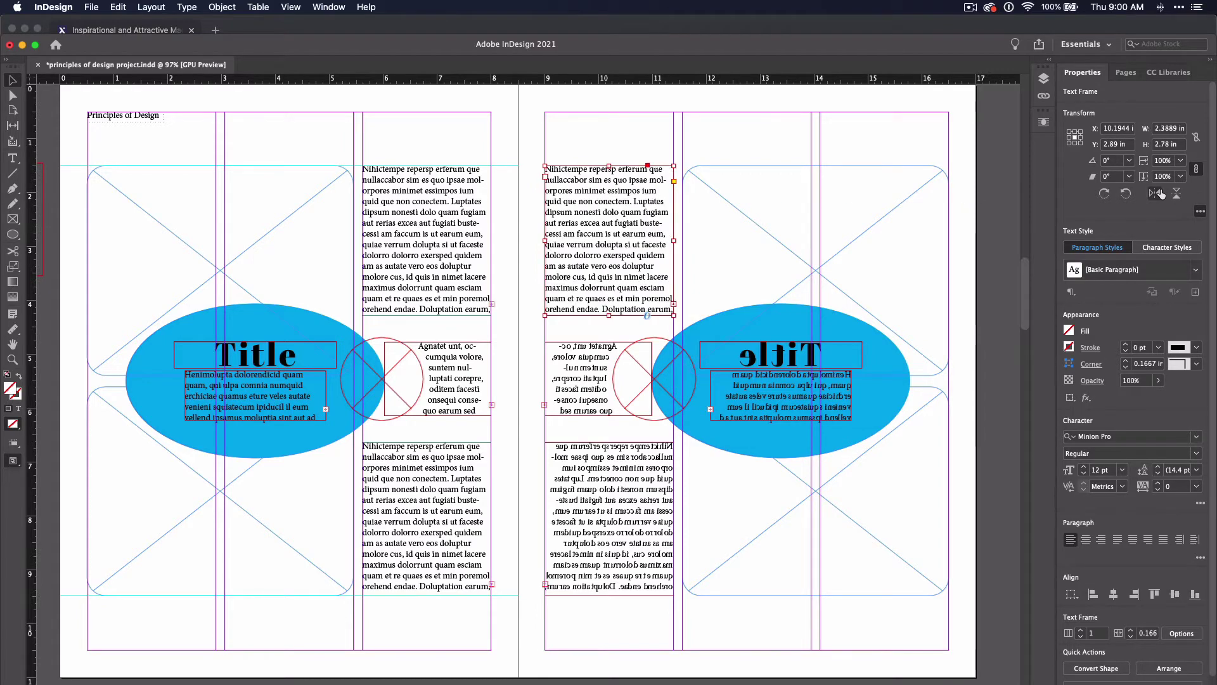
click(627, 484)
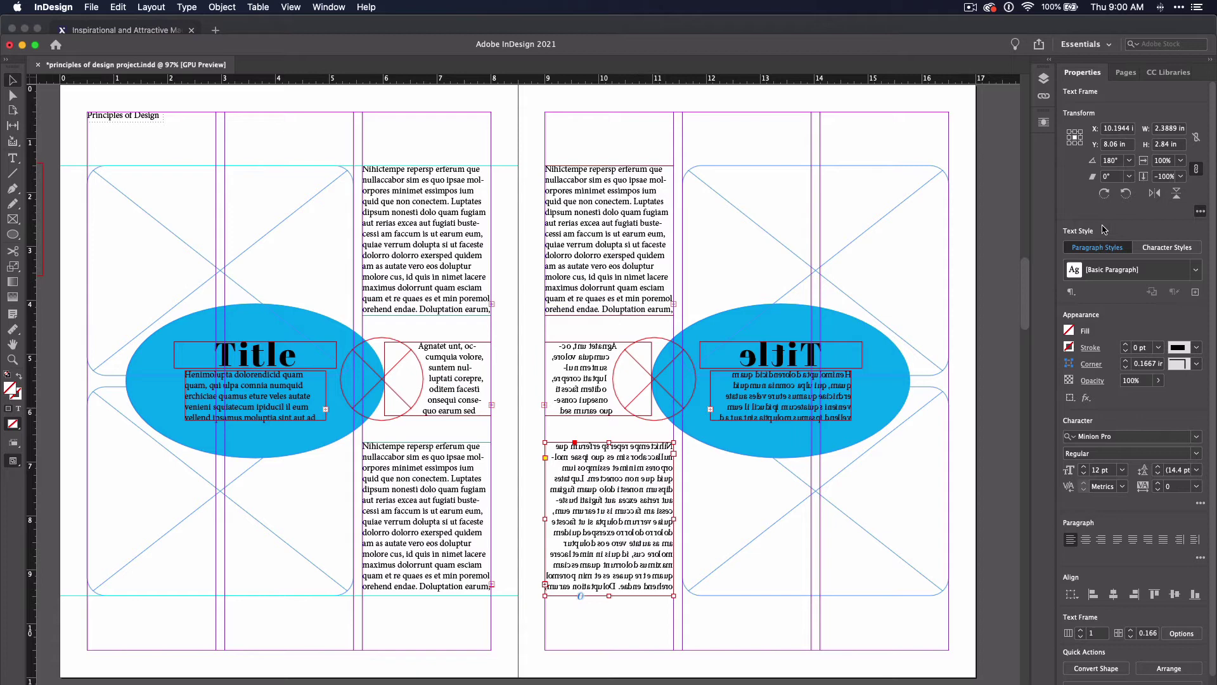
click(1147, 192)
- Flip the small text frame and the Title group back to readable, then select that frame with the crossed circle
click(594, 390)
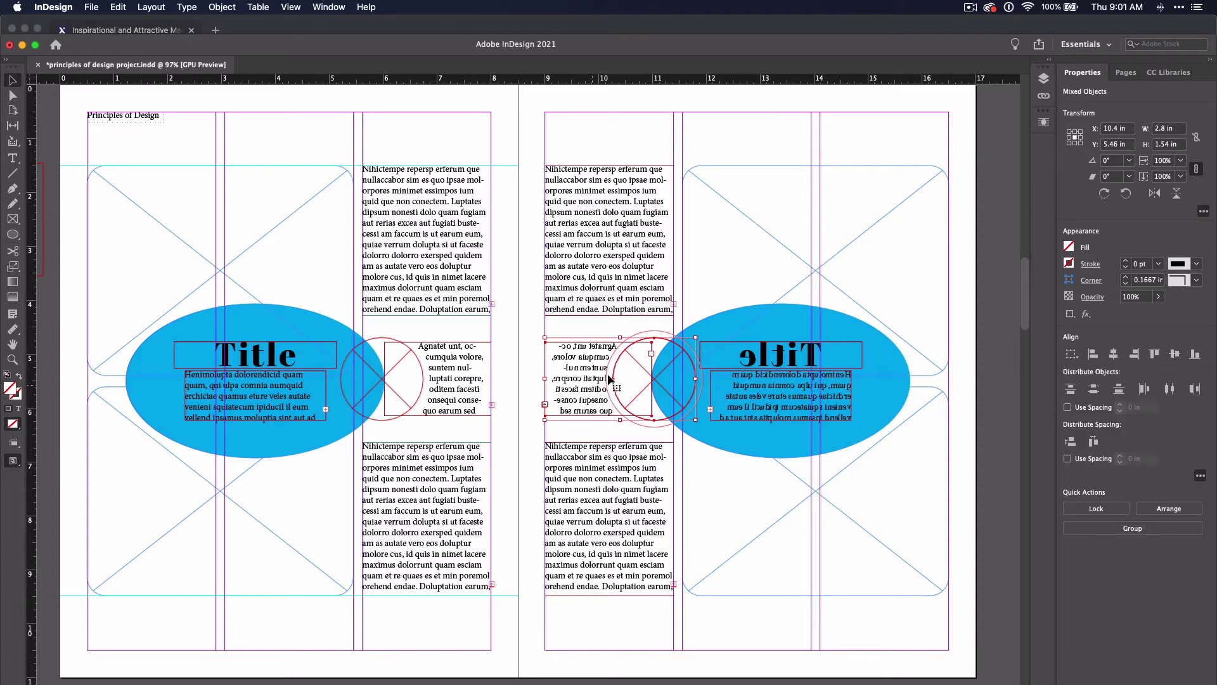
key(super+shift+a)
double_click(594, 390)
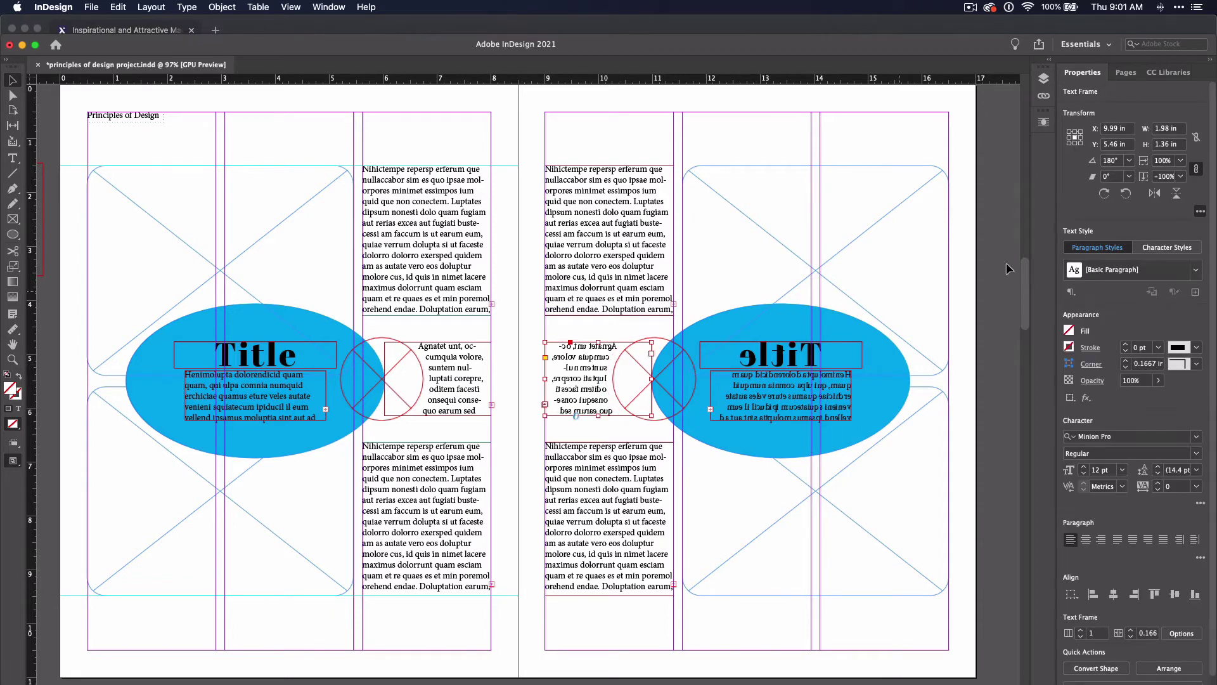
click(1153, 194)
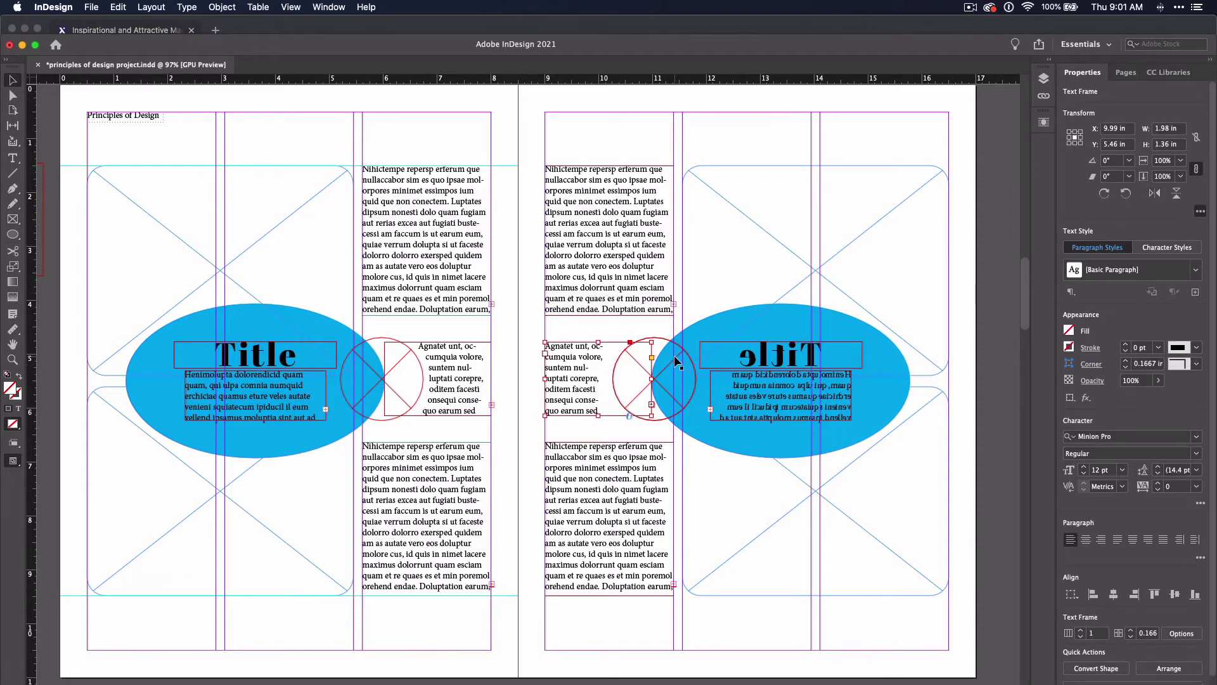
click(716, 363)
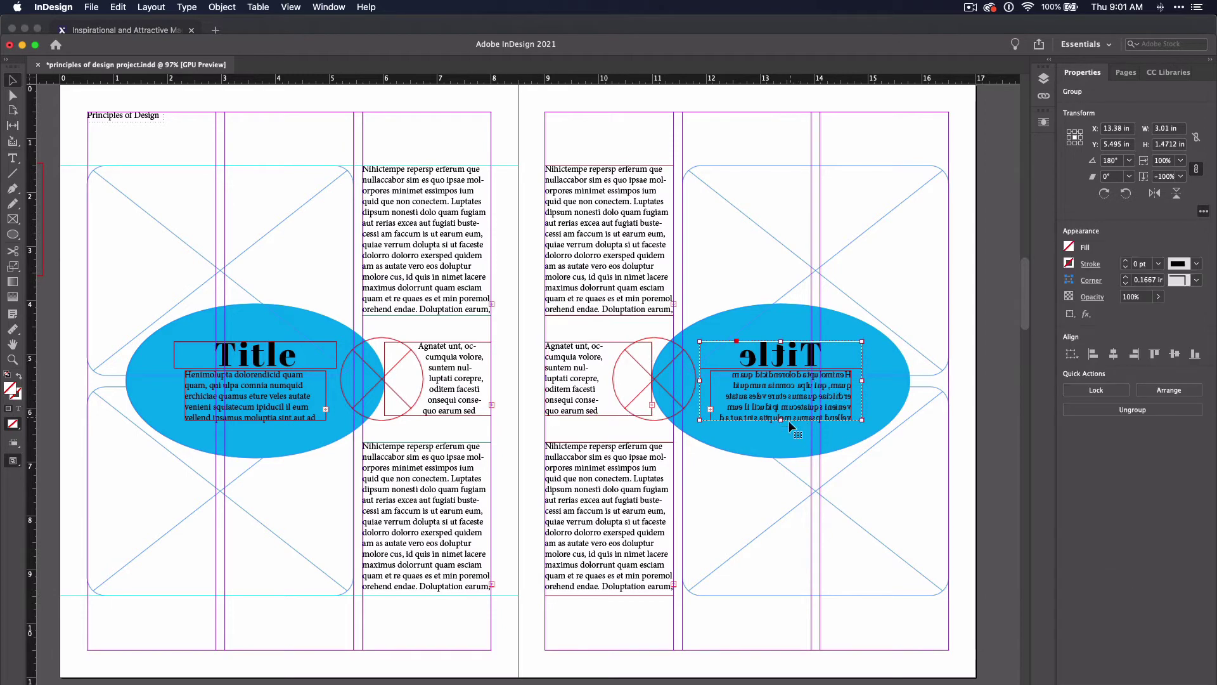
click(1154, 193)
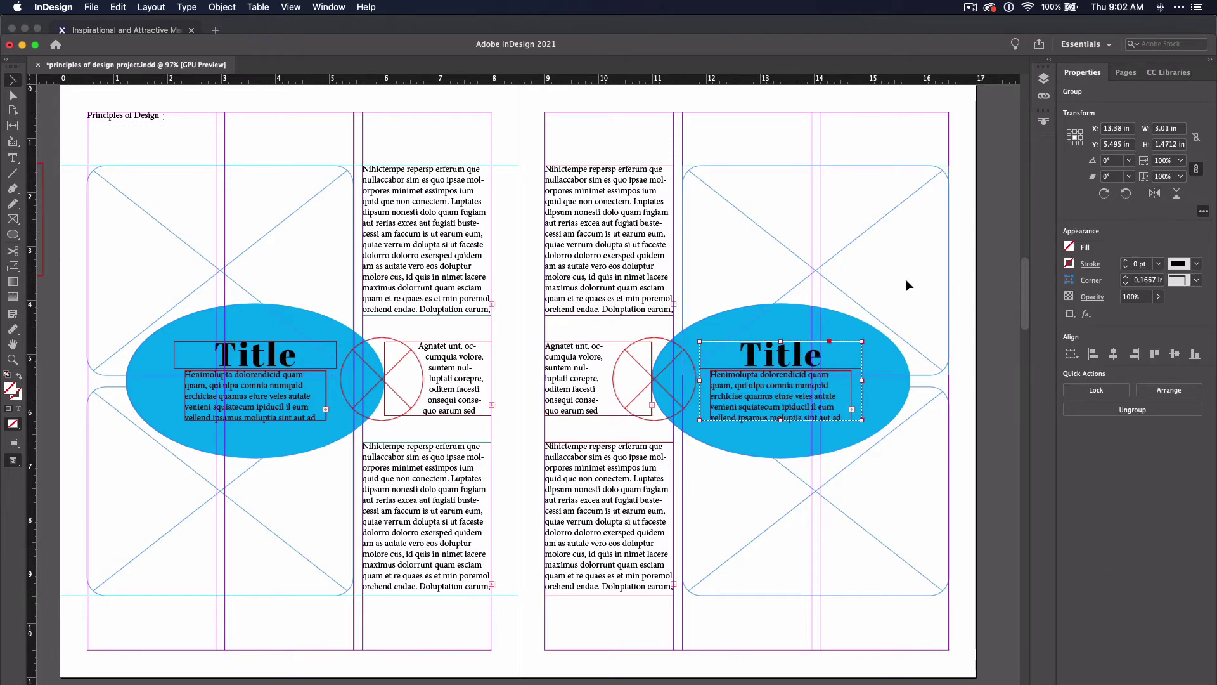
click(567, 358)
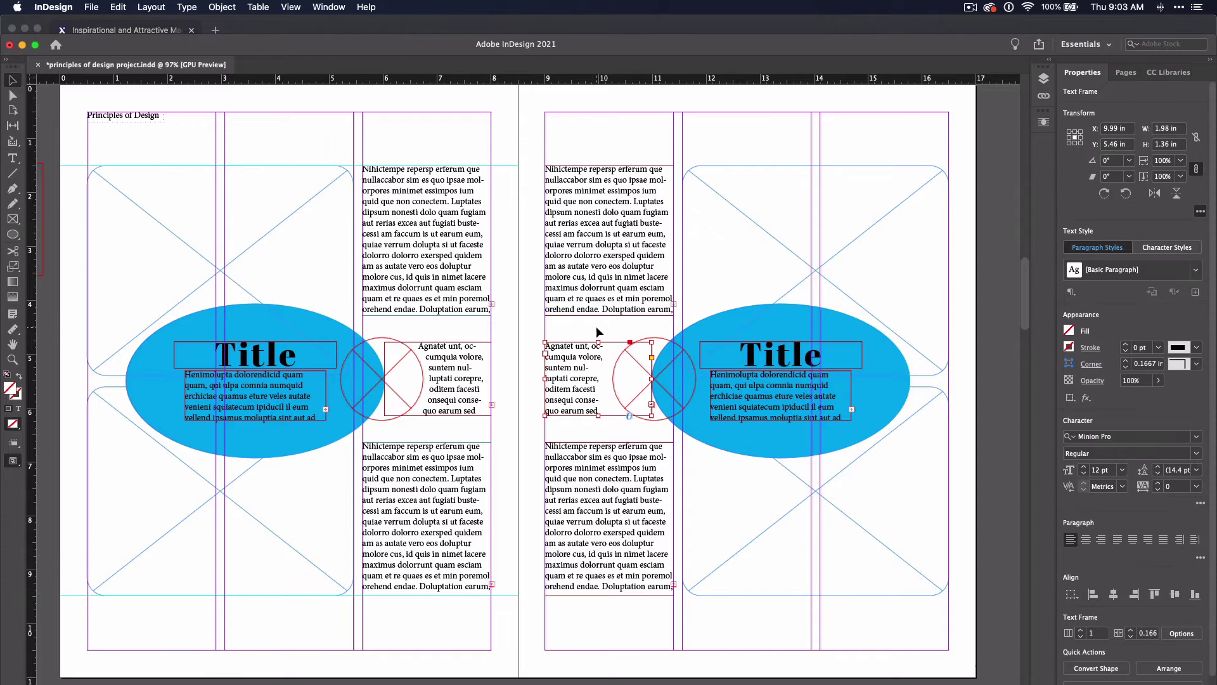
shift+click(632, 390)
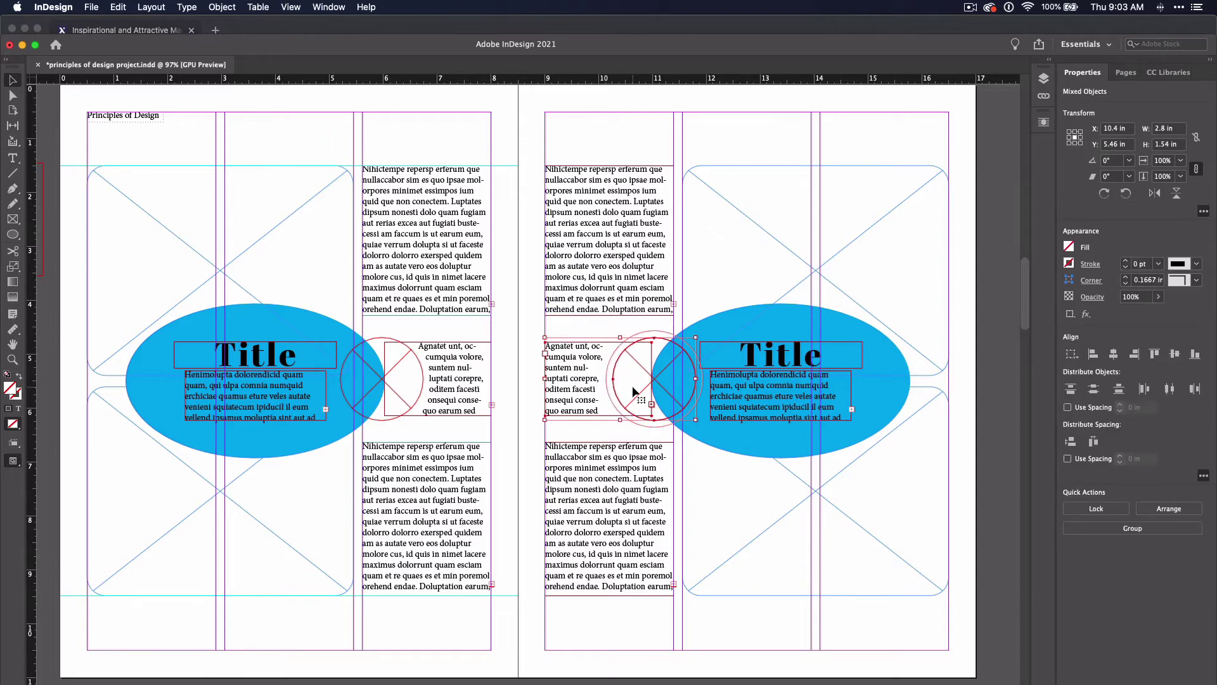
click(998, 405)
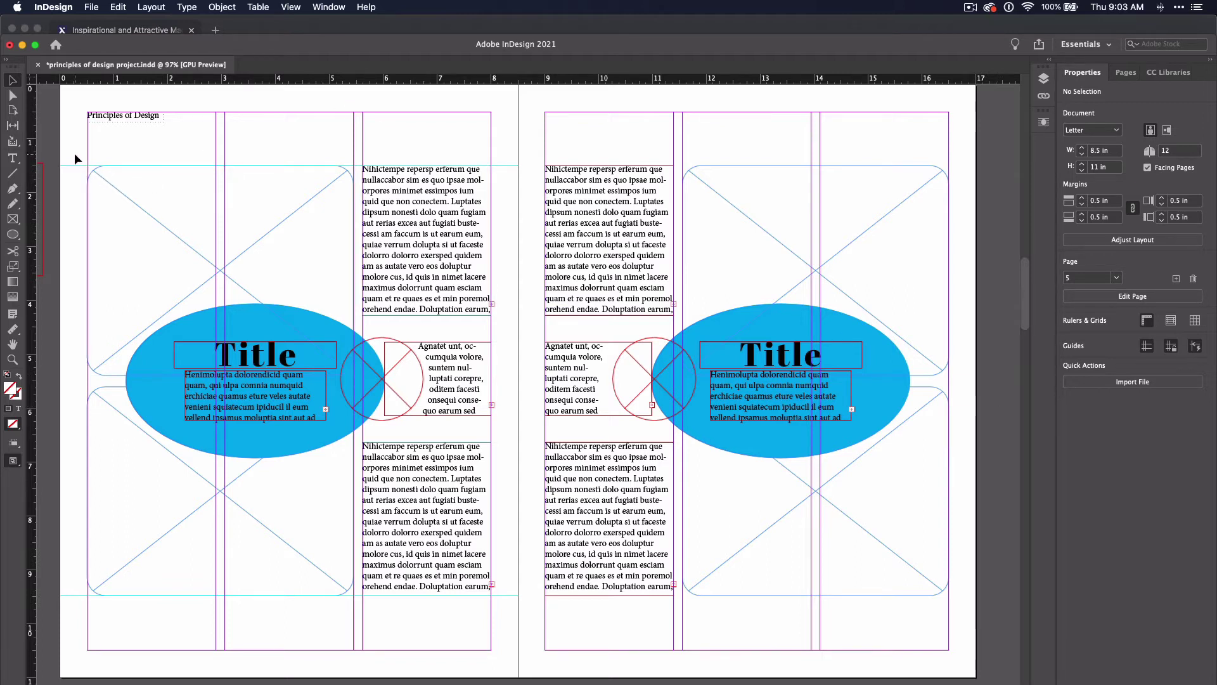
- Copy the finished spread and paste it in place on the Text layer of pages 8–9
drag(74, 153, 983, 636)
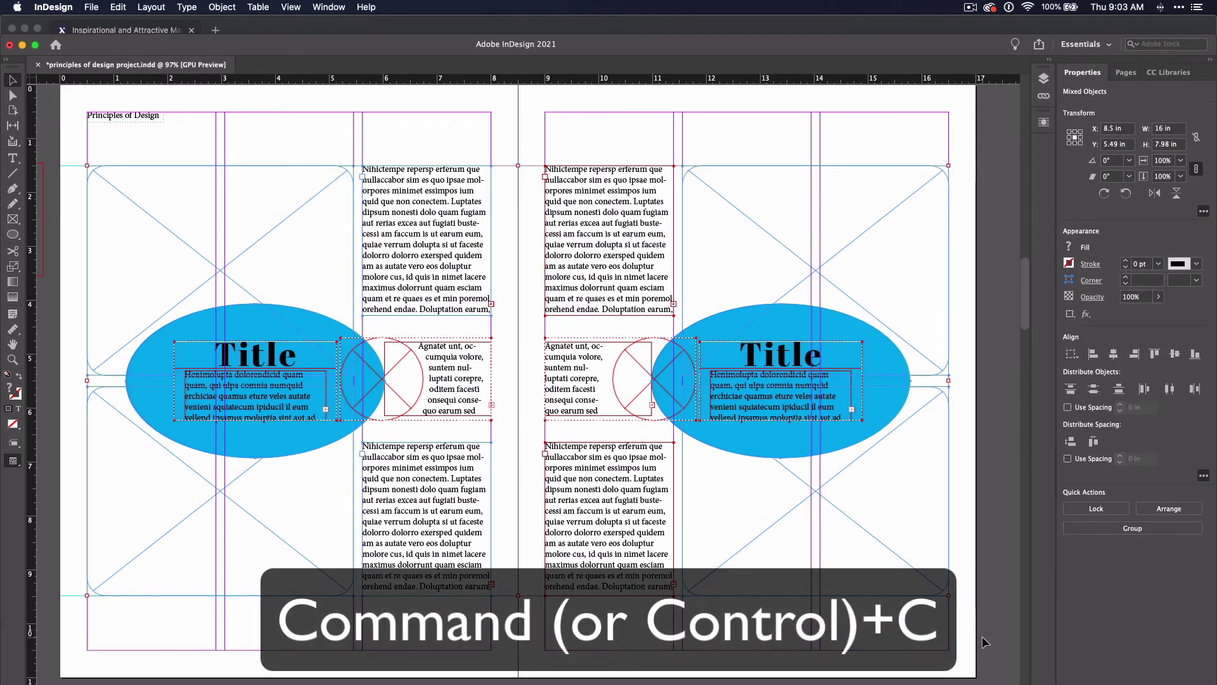
scroll(982, 636, down, 2)
scroll(982, 637, down, 5)
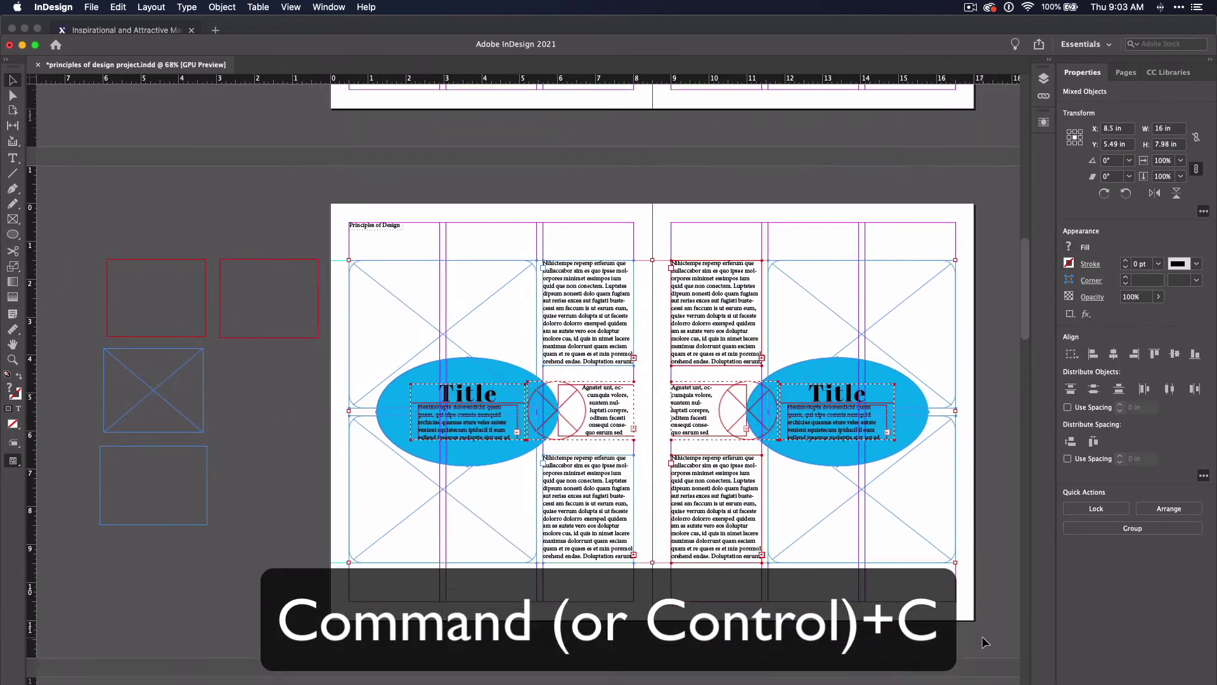
scroll(983, 637, down, 6)
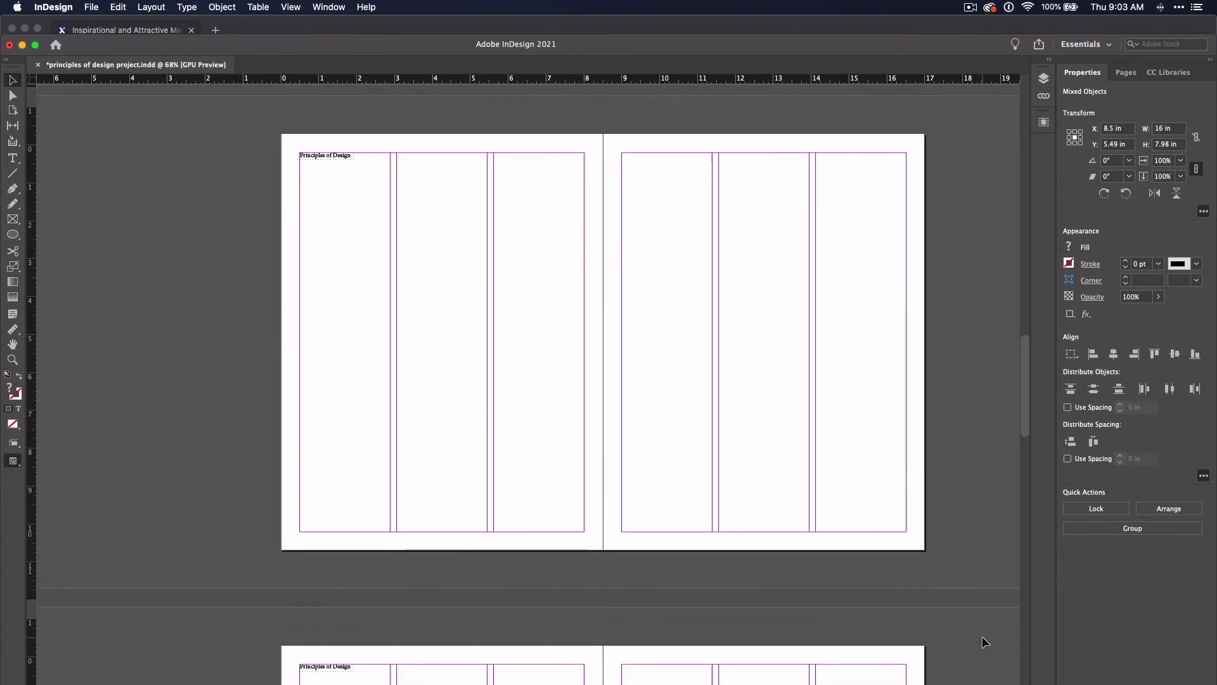
click(802, 505)
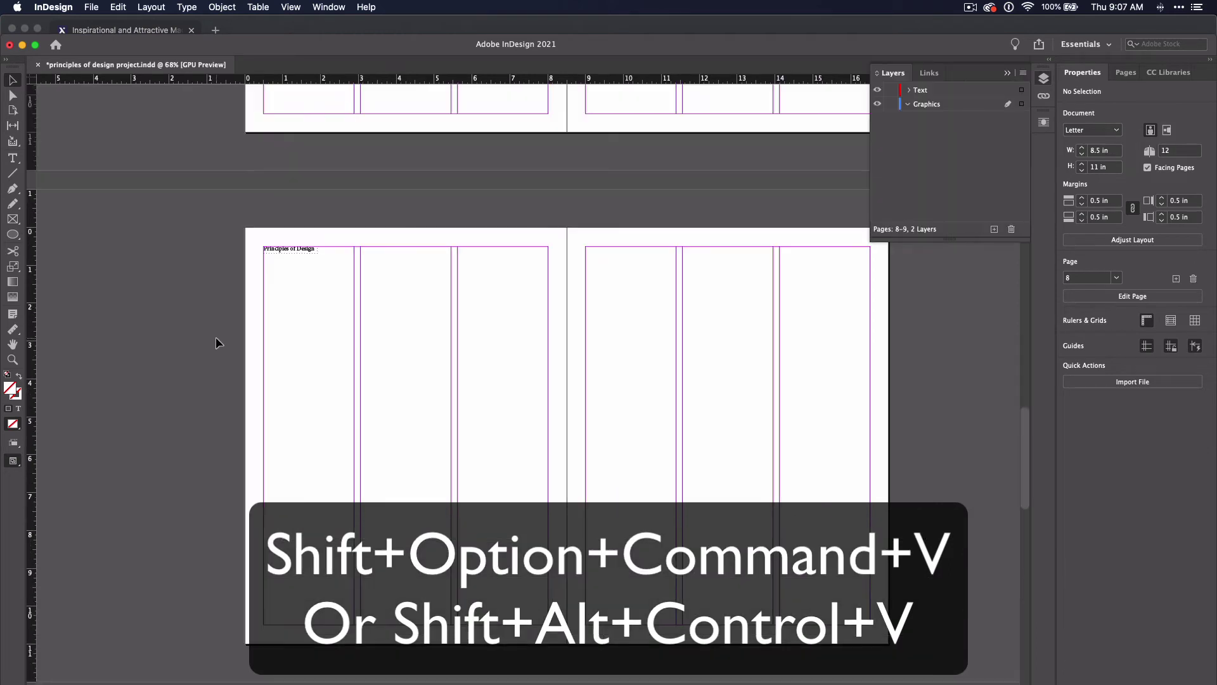
click(921, 90)
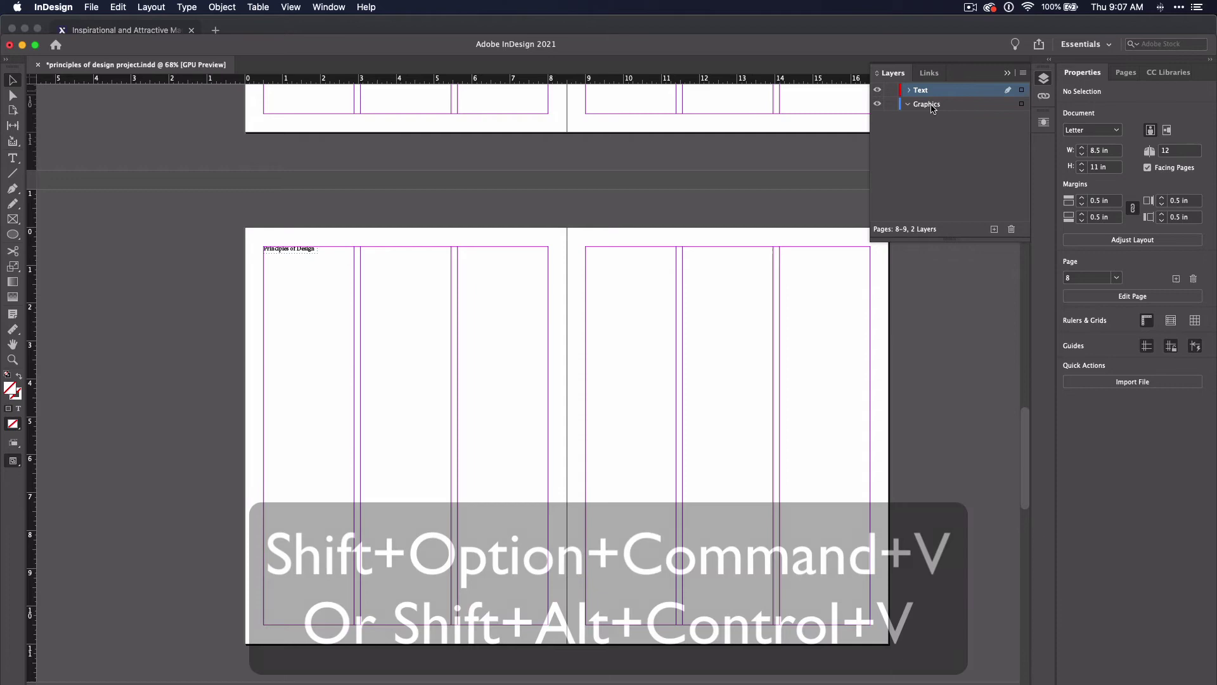
key(shift+alt+super+v)
- Move both pages' placeholder frames and ovals onto the Graphics layer using Paste in Place
drag(253, 344, 307, 520)
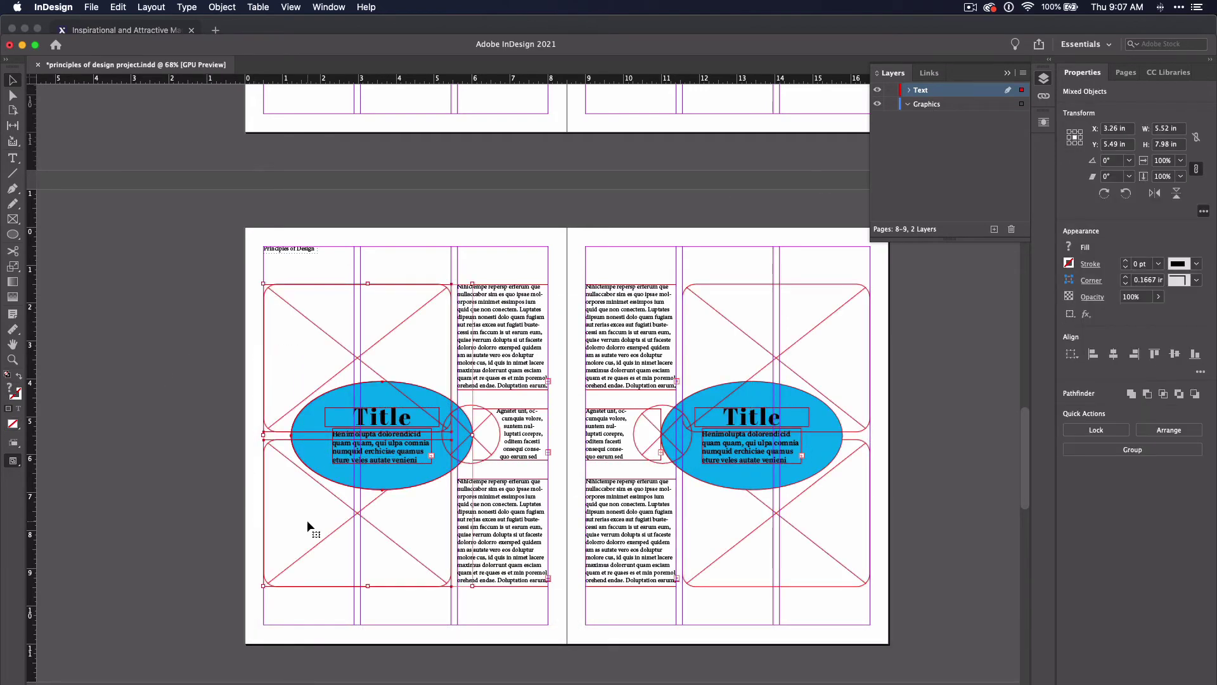
key(Delete)
click(951, 104)
key(shift+alt+super+v)
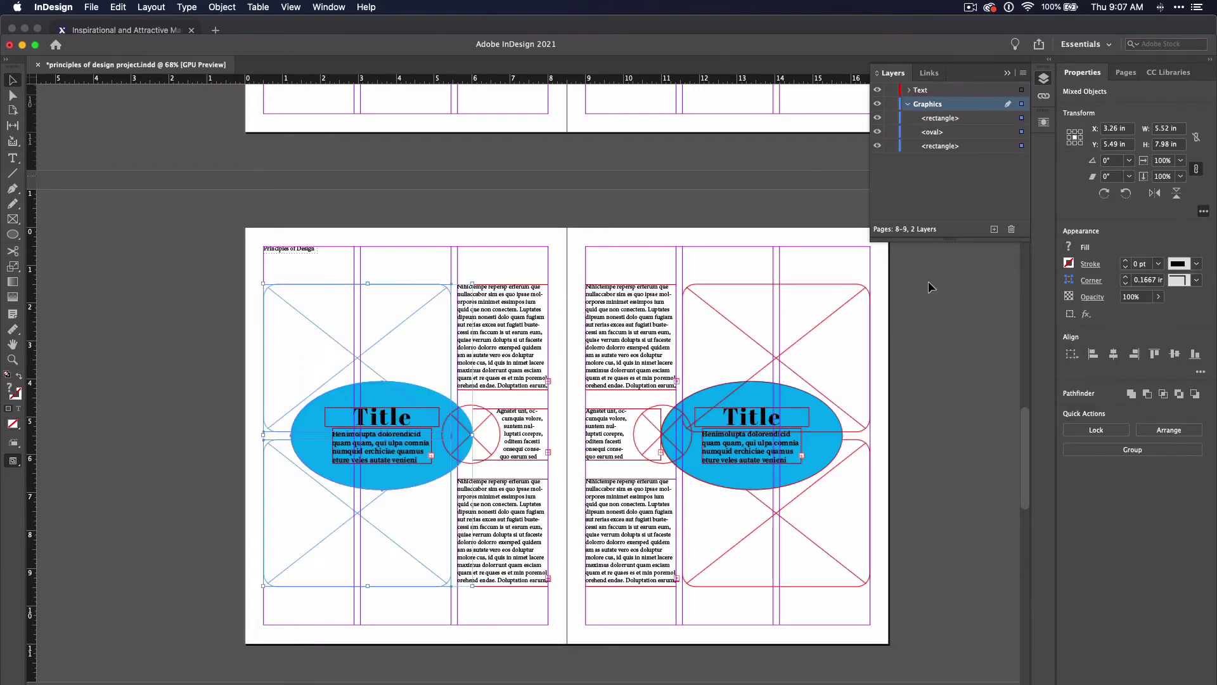
click(878, 374)
drag(878, 374, 824, 497)
key(super+x)
click(926, 104)
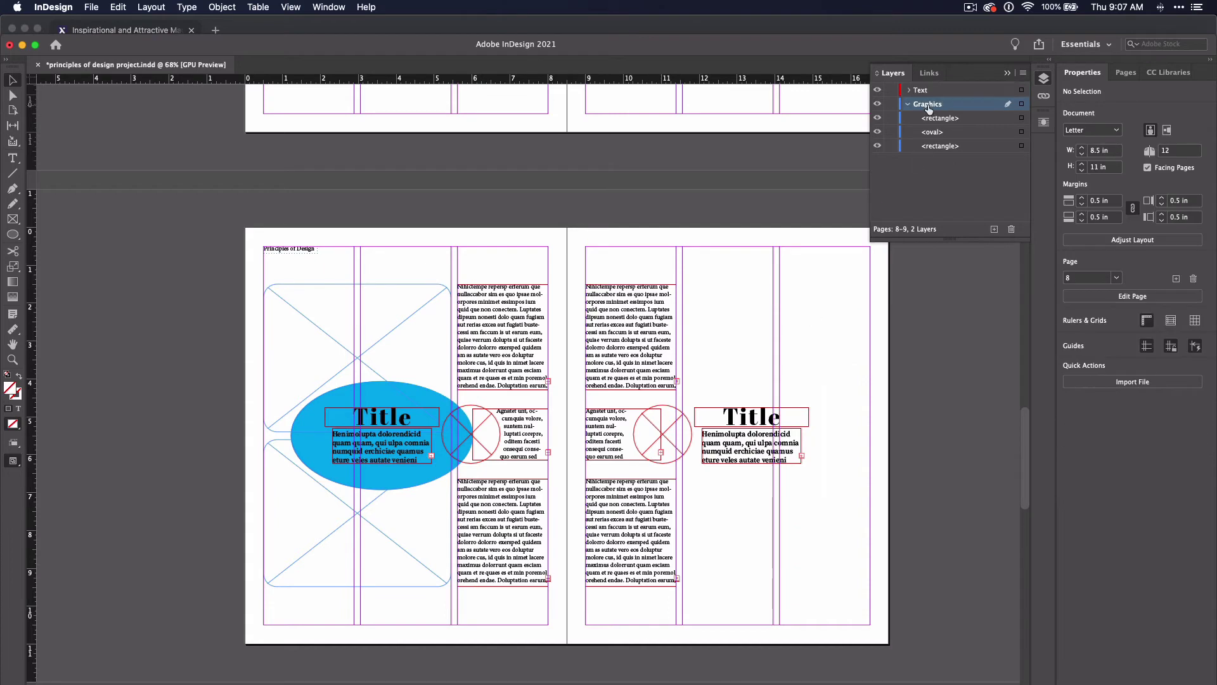
key(shift+alt+super+v)
drag(241, 272, 888, 590)
- Paste the copied layout in place on the Text layer of spread 10–11
scroll(908, 628, down, 2)
scroll(894, 618, down, 8)
click(920, 90)
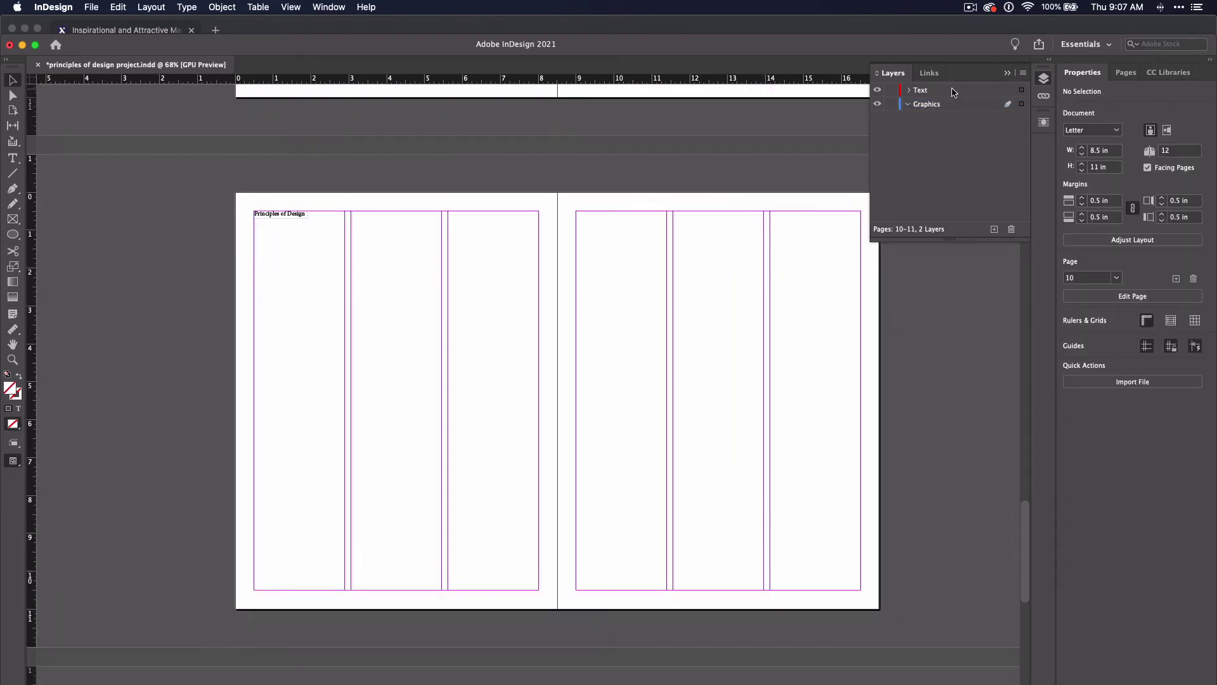
key(shift+alt+super+v)
- Move the left and right pages' placeholder frames and ovals onto the Graphics layer
drag(239, 320, 306, 479)
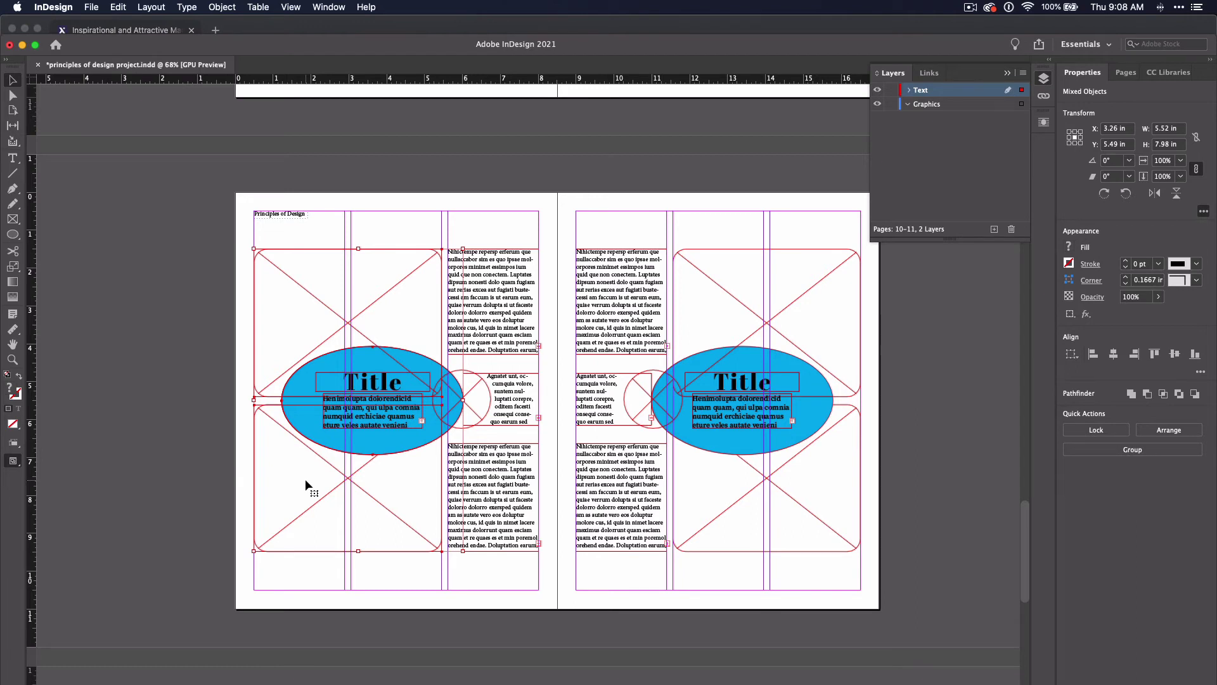
key(super+x)
click(927, 104)
key(shift+alt+super+v)
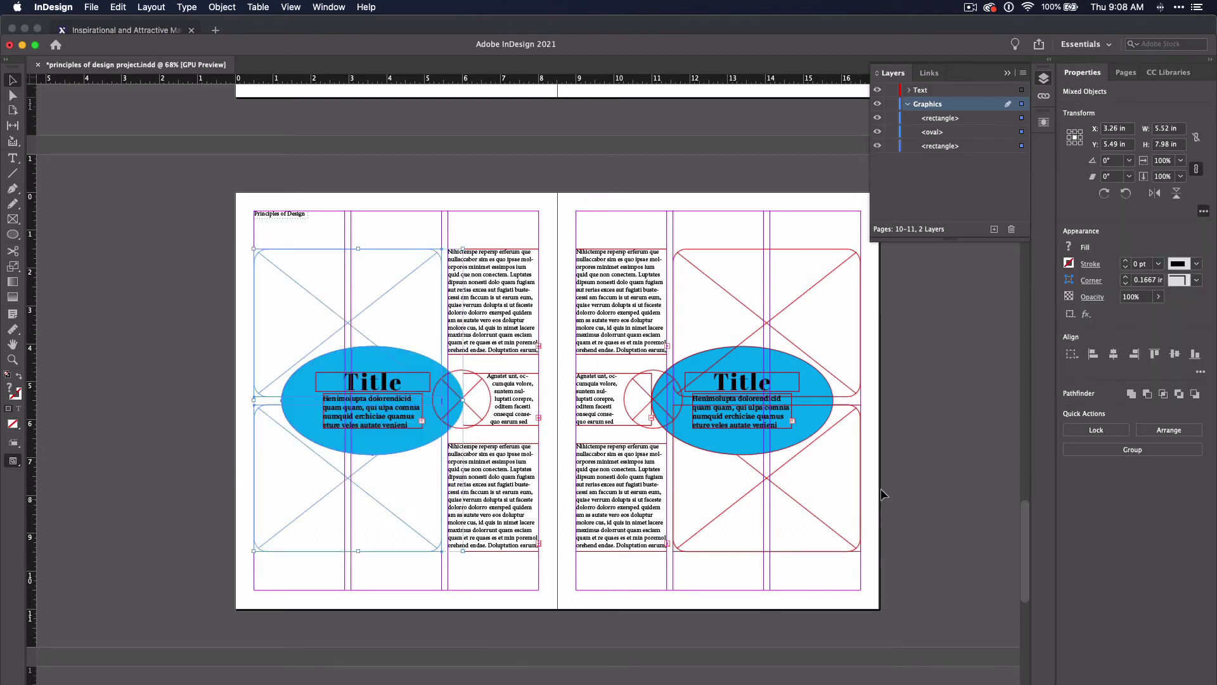
click(823, 307)
key(Delete)
click(981, 104)
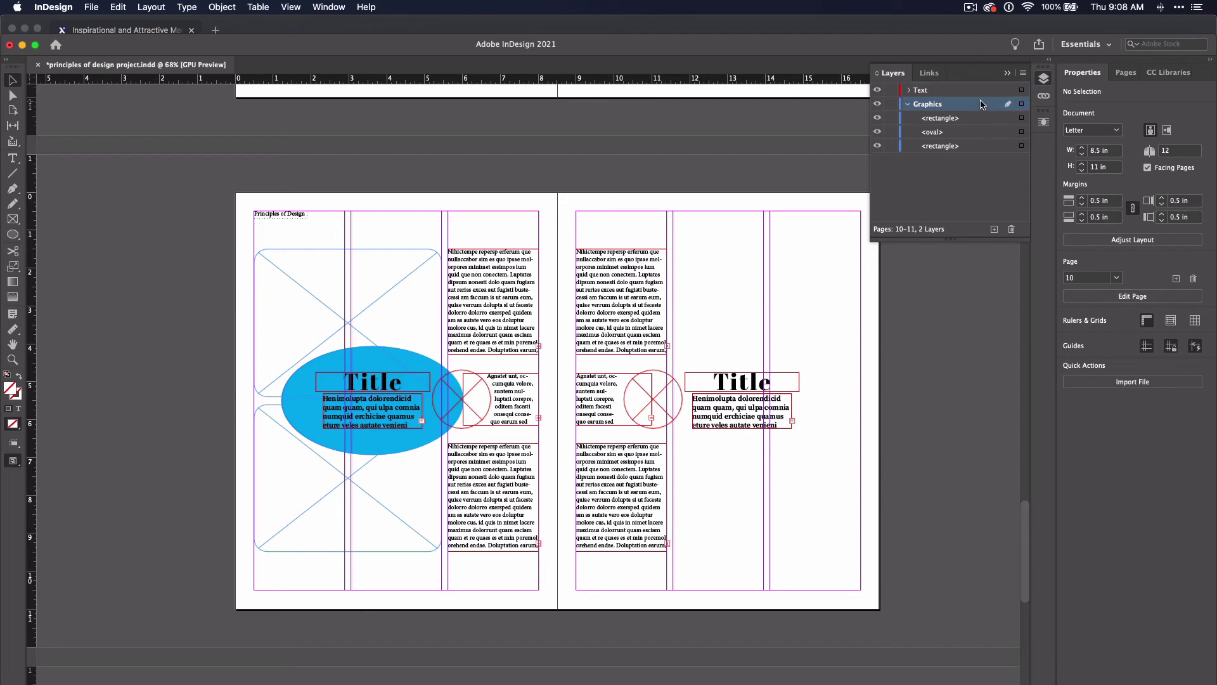
key(super+z)
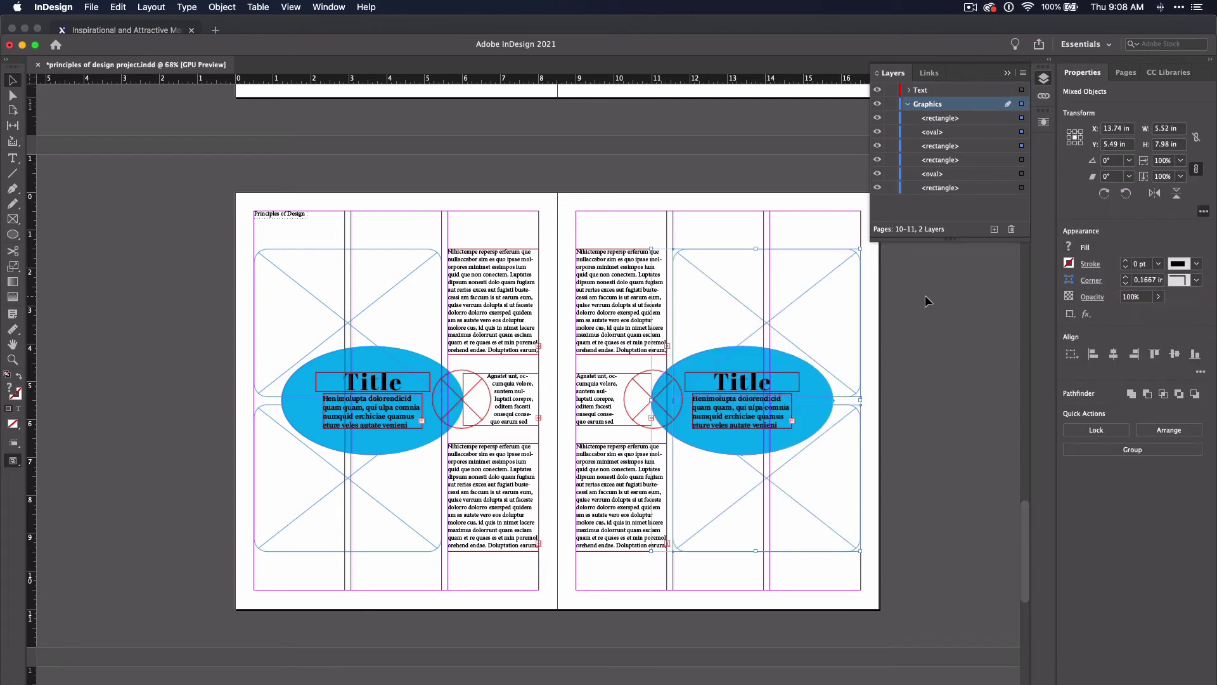
- Drag both ovals to the top of the Graphics layer for spread 10–11
click(897, 416)
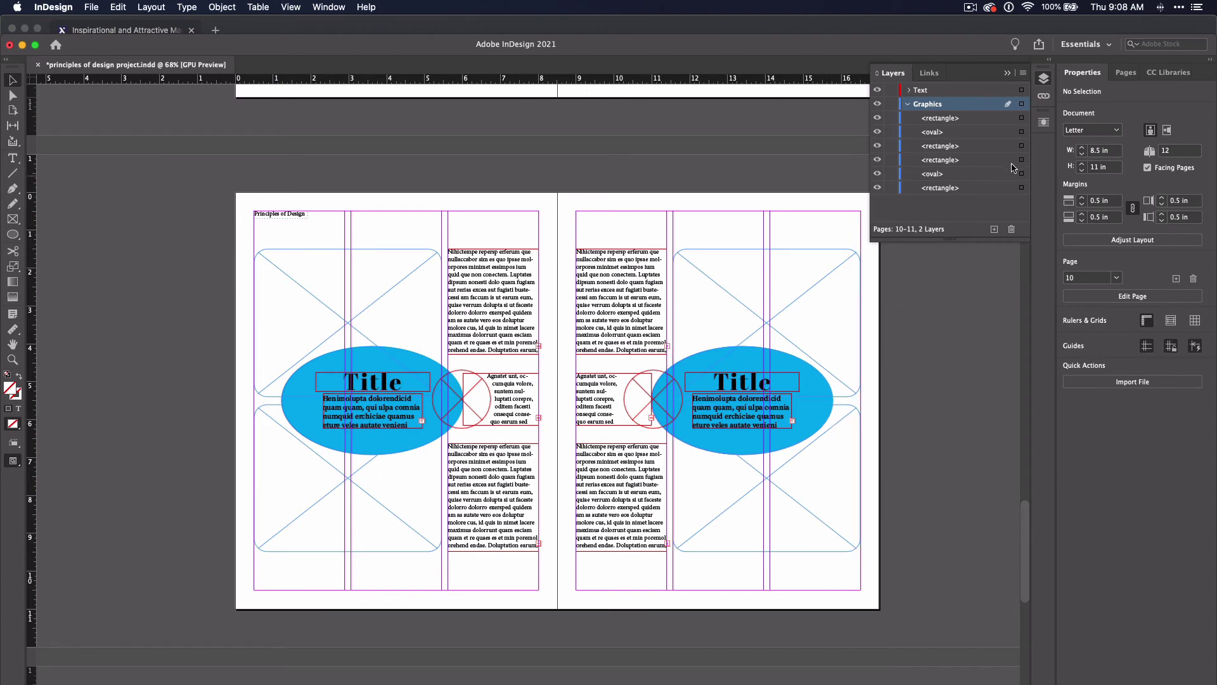
click(1015, 133)
drag(1008, 136, 1005, 119)
click(986, 172)
drag(985, 171, 982, 132)
- Raise both ovals above the placeholder frames on spread 8–9
scroll(744, 415, up, 1)
scroll(745, 415, up, 1)
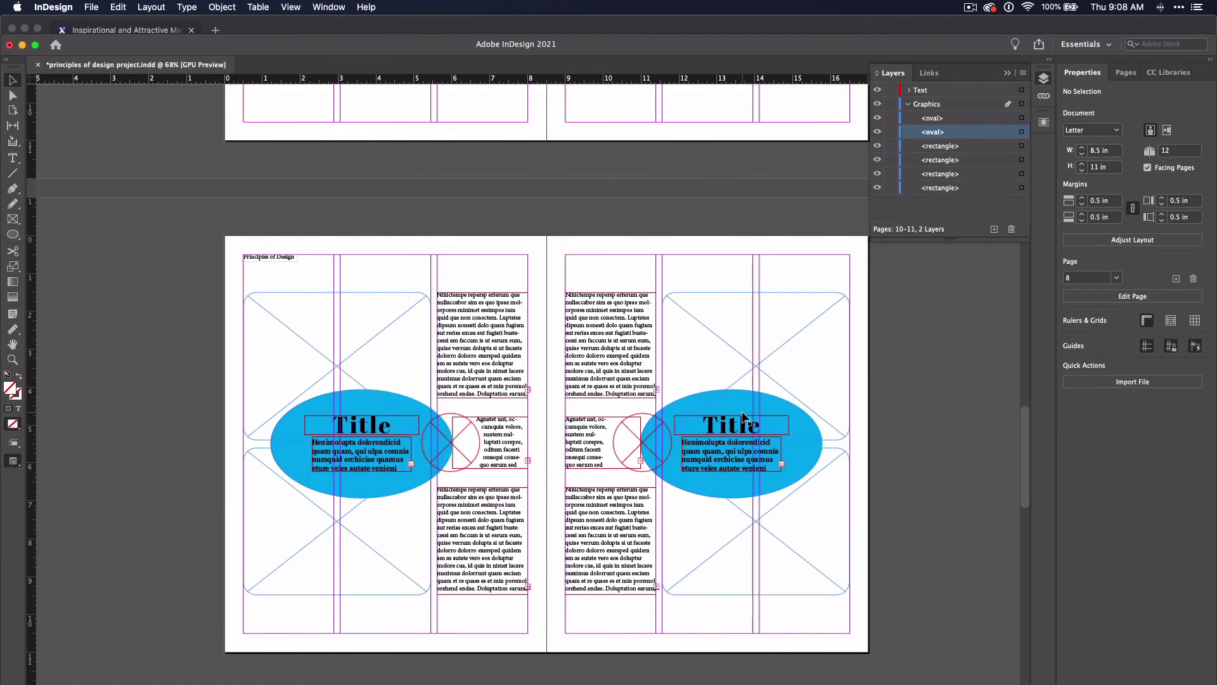
click(828, 334)
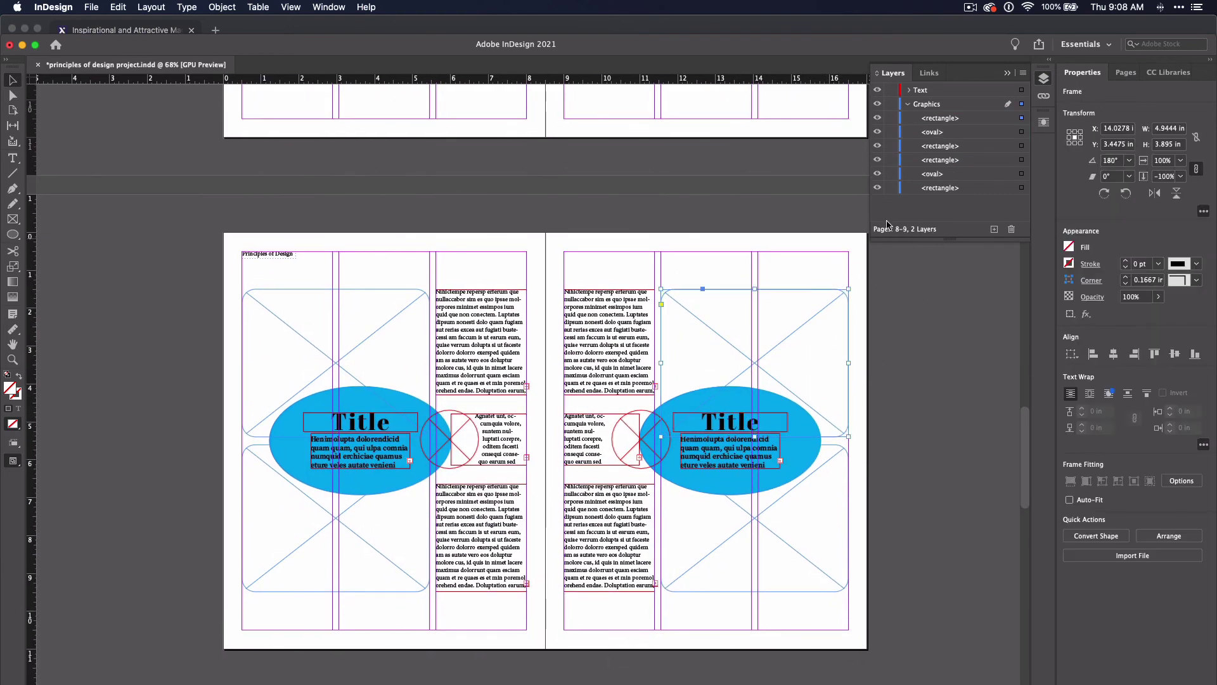
drag(977, 135, 975, 114)
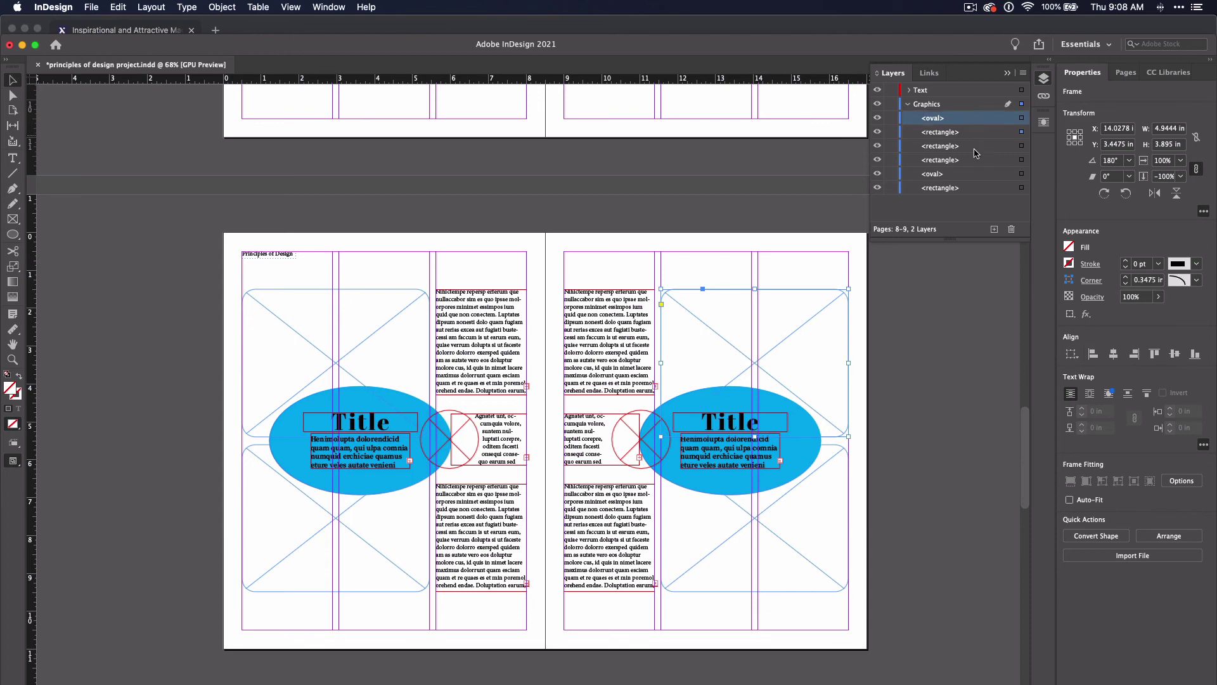
drag(977, 177, 977, 132)
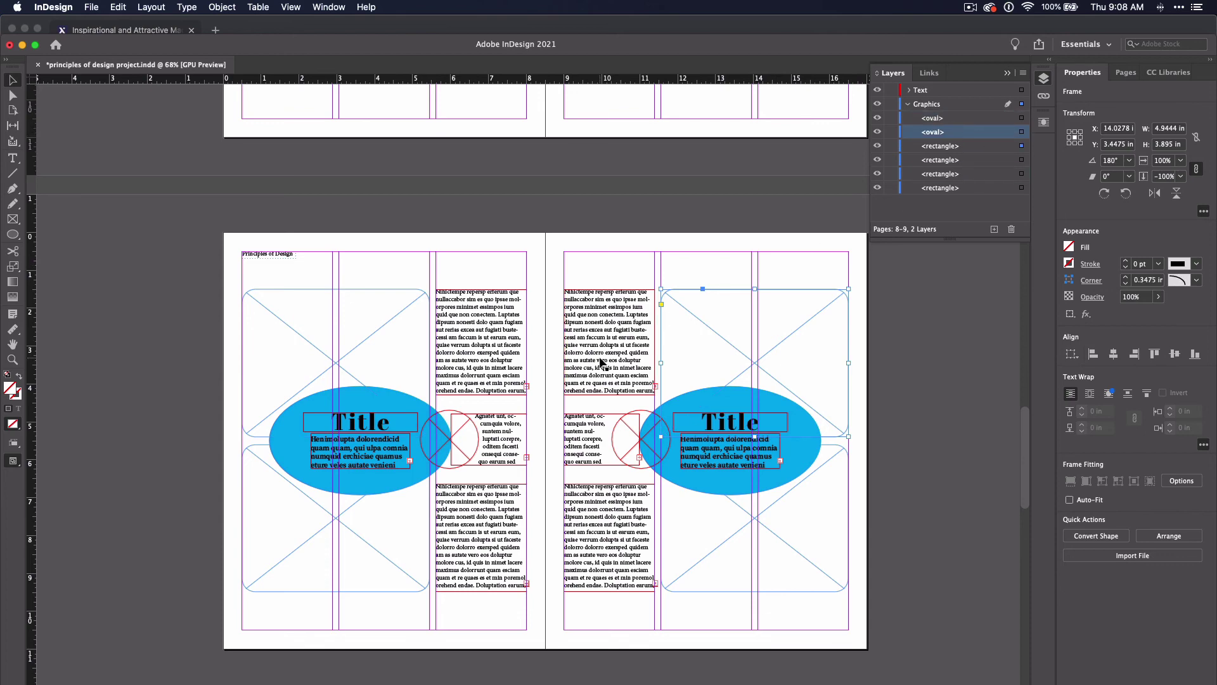
- Raise both ovals above the placeholder frames on spread 6–7
scroll(600, 362, down, 3)
scroll(600, 358, up, 6)
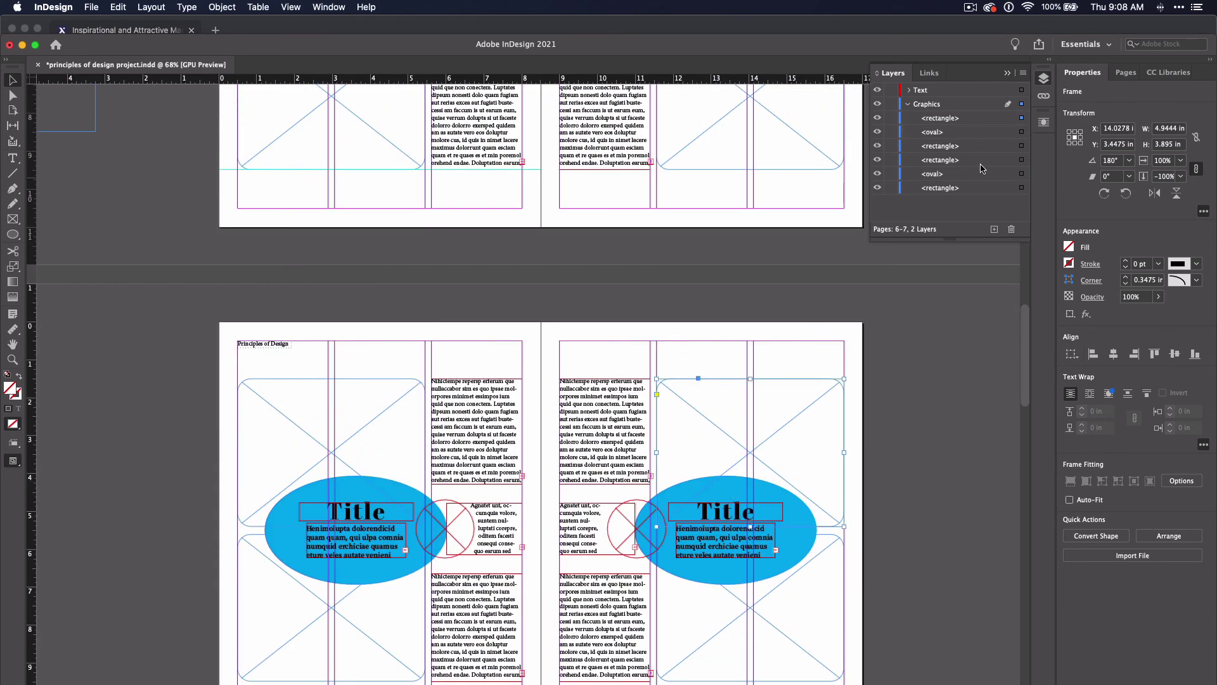
drag(983, 132, 984, 114)
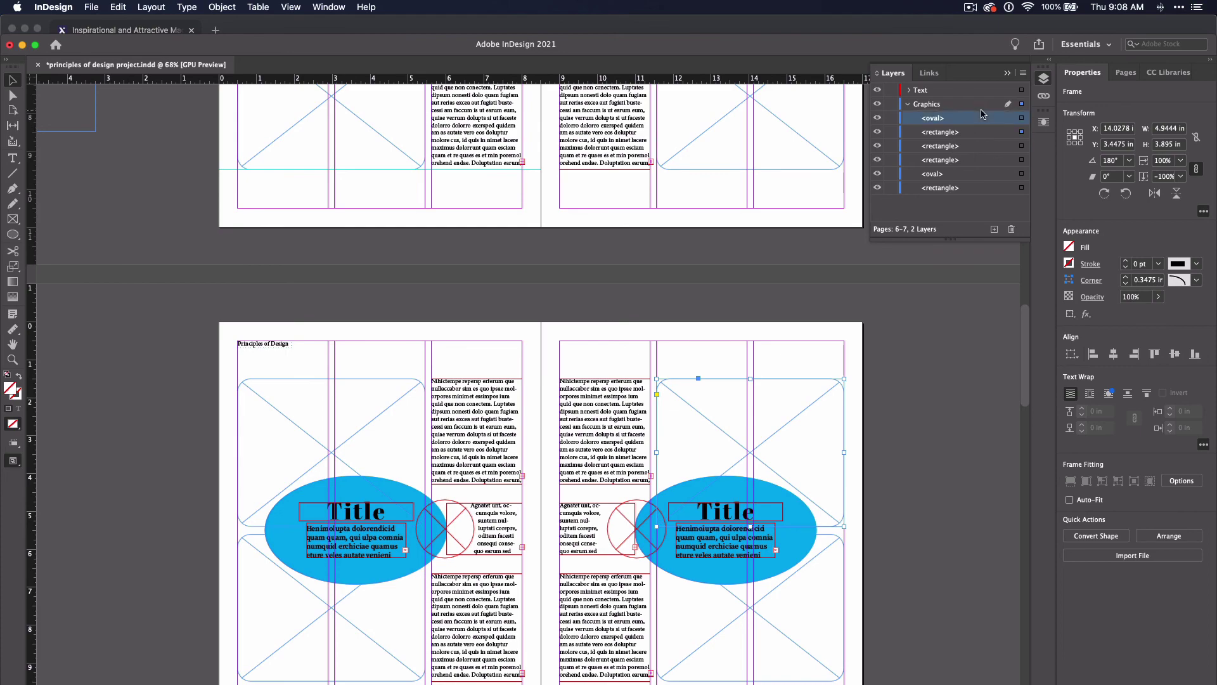
drag(981, 178, 982, 130)
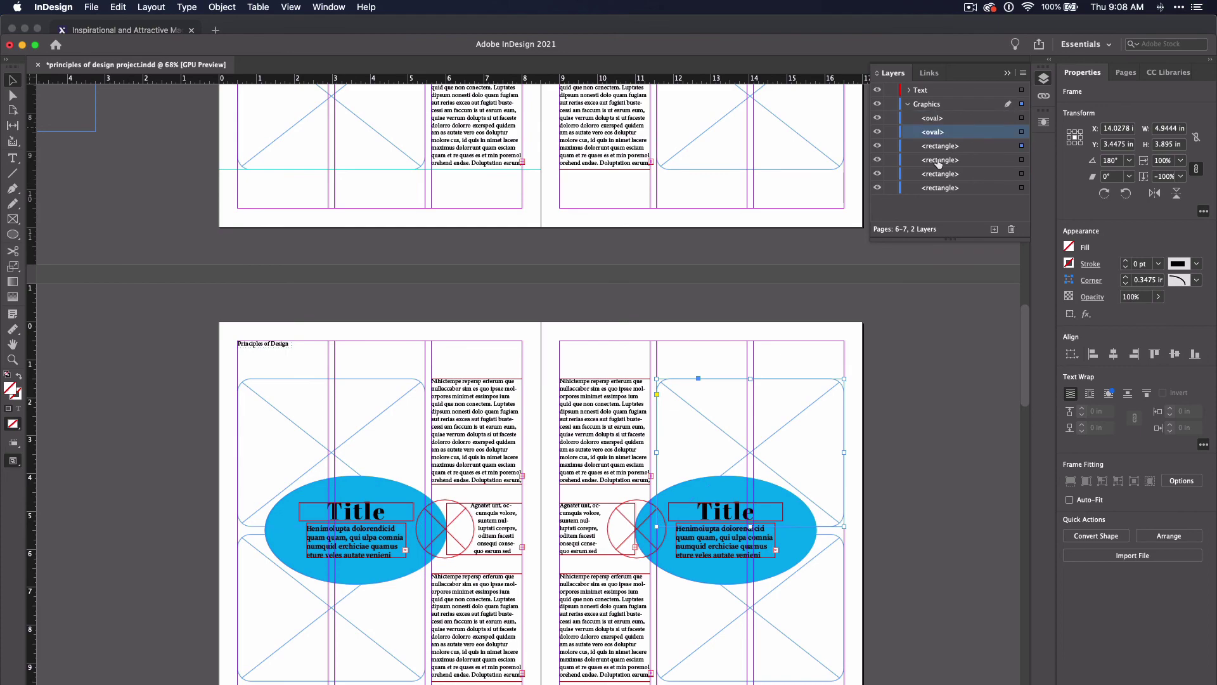